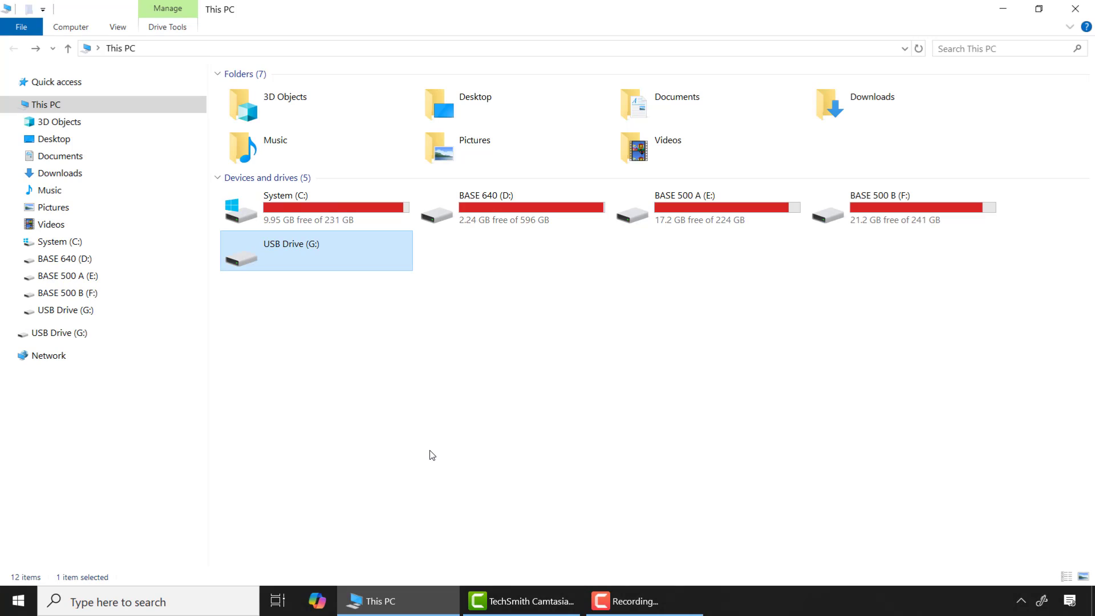
# Step: Try formatting USB Drive (G:) as FAT, accept the erase warning, and dismiss the failure
pyautogui.rightClick(344, 249)
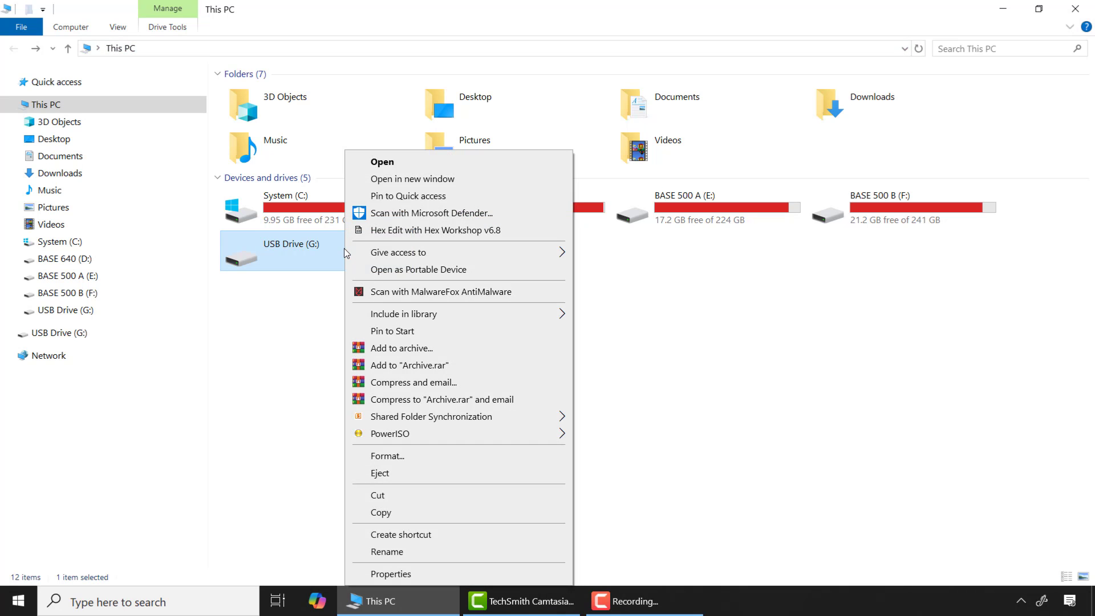
pyautogui.click(404, 459)
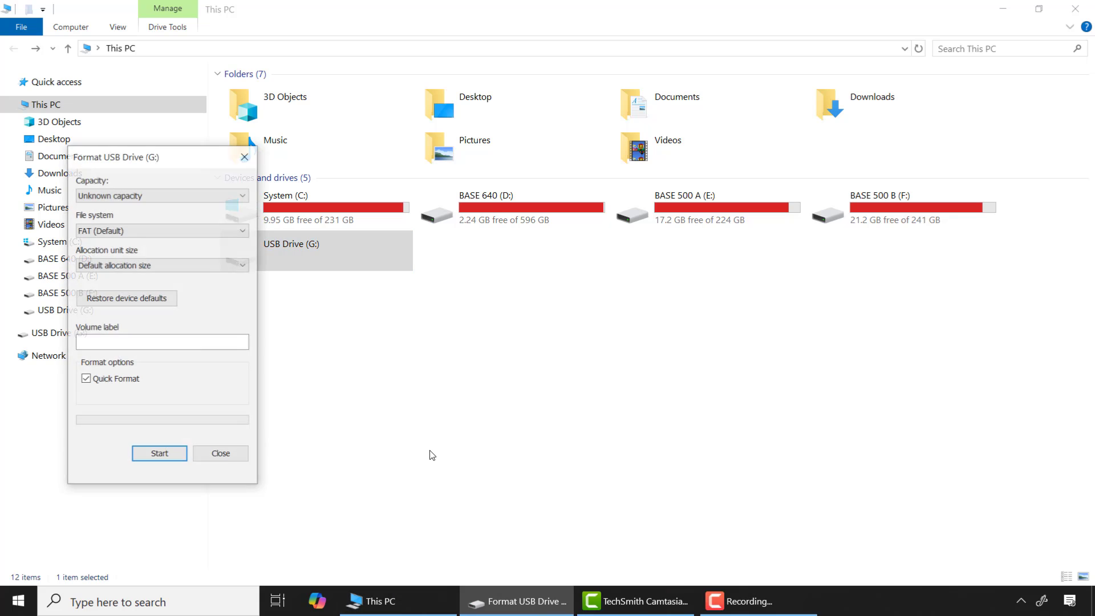
pyautogui.moveTo(171, 161); pyautogui.dragTo(585, 184)
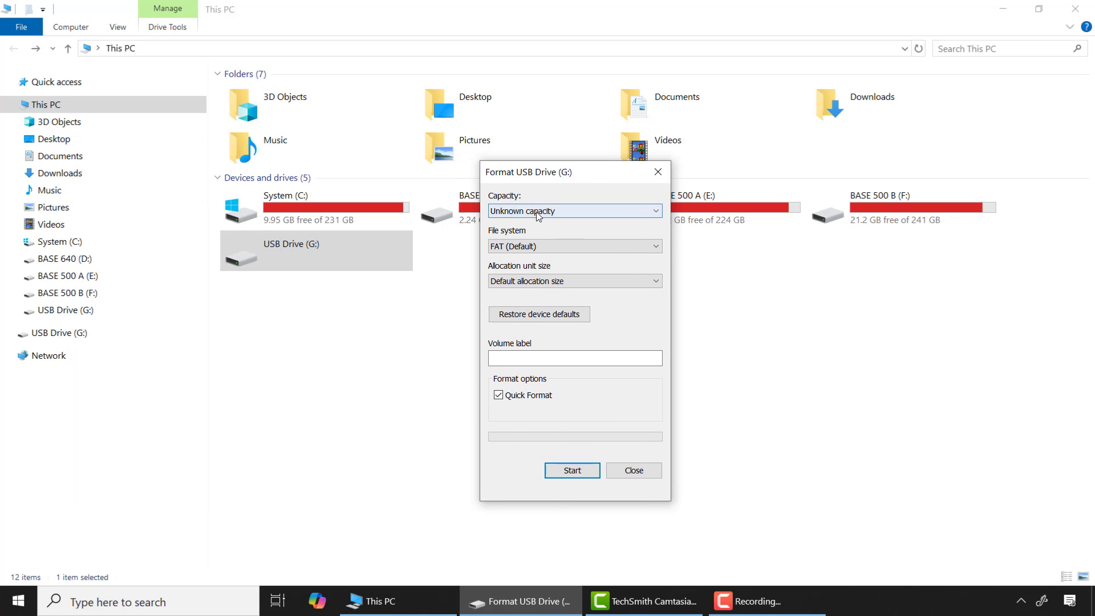
pyautogui.click(572, 470)
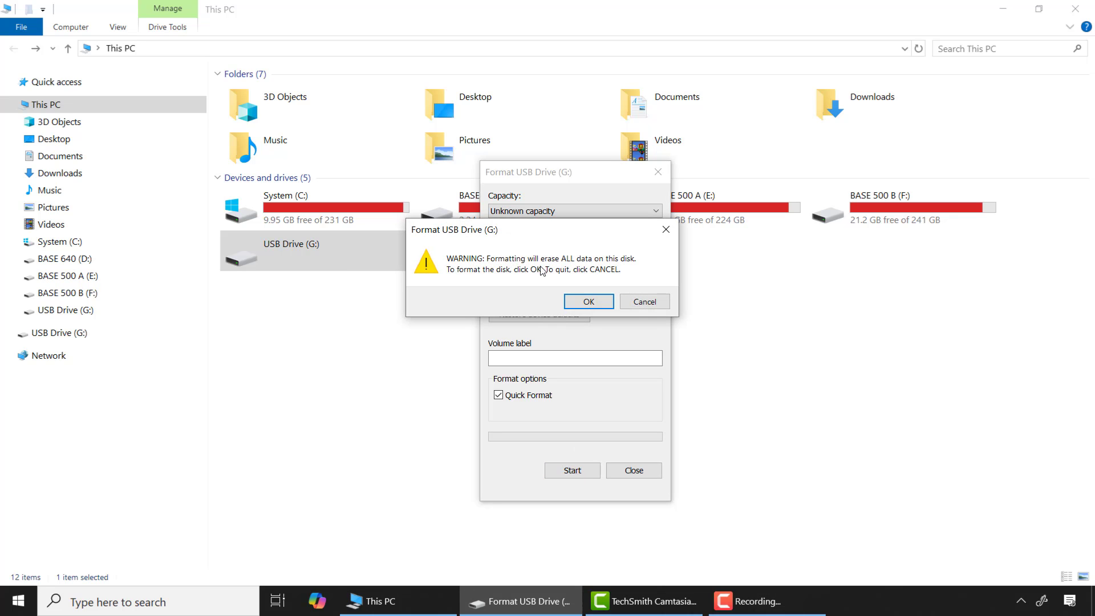
pyautogui.click(588, 302)
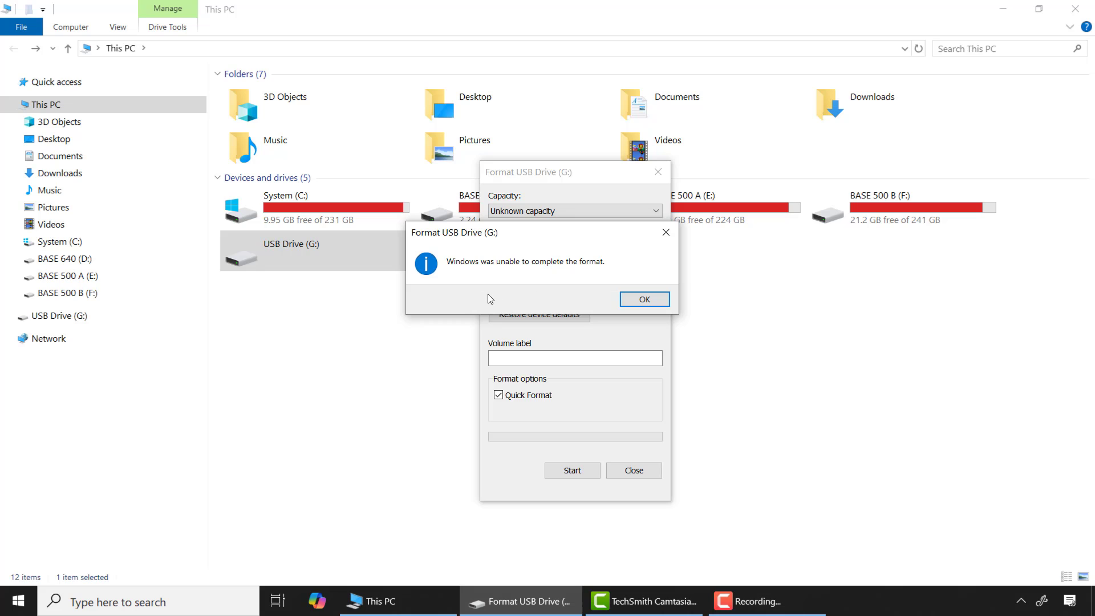
pyautogui.click(640, 301)
pyautogui.click(658, 172)
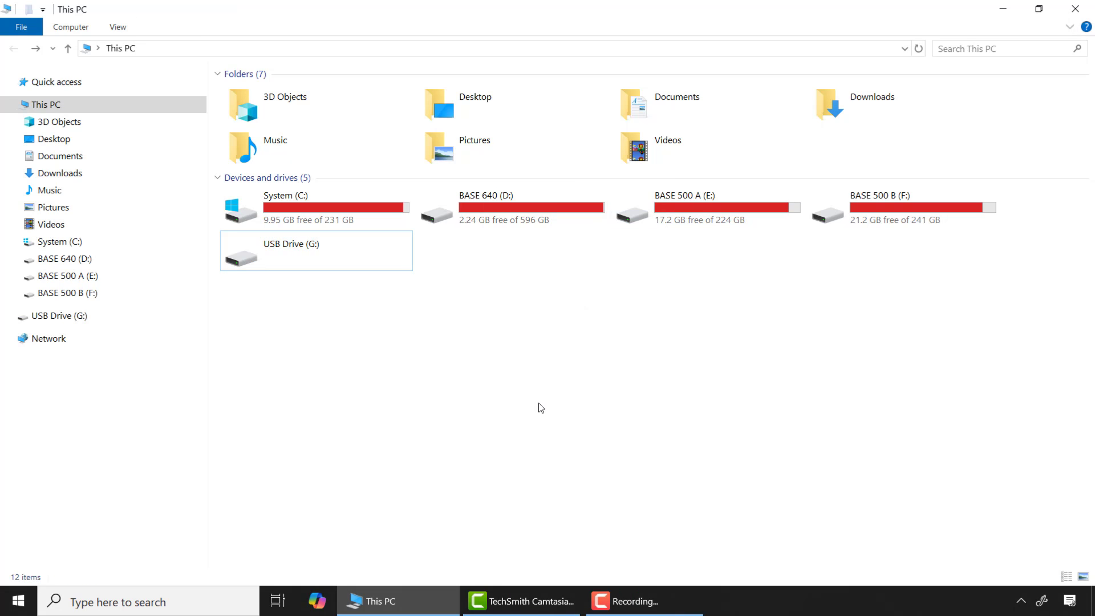
# Step: Find DiskPart through Windows Search and run it as administrator, approving the UAC prompt
pyautogui.click(1003, 8)
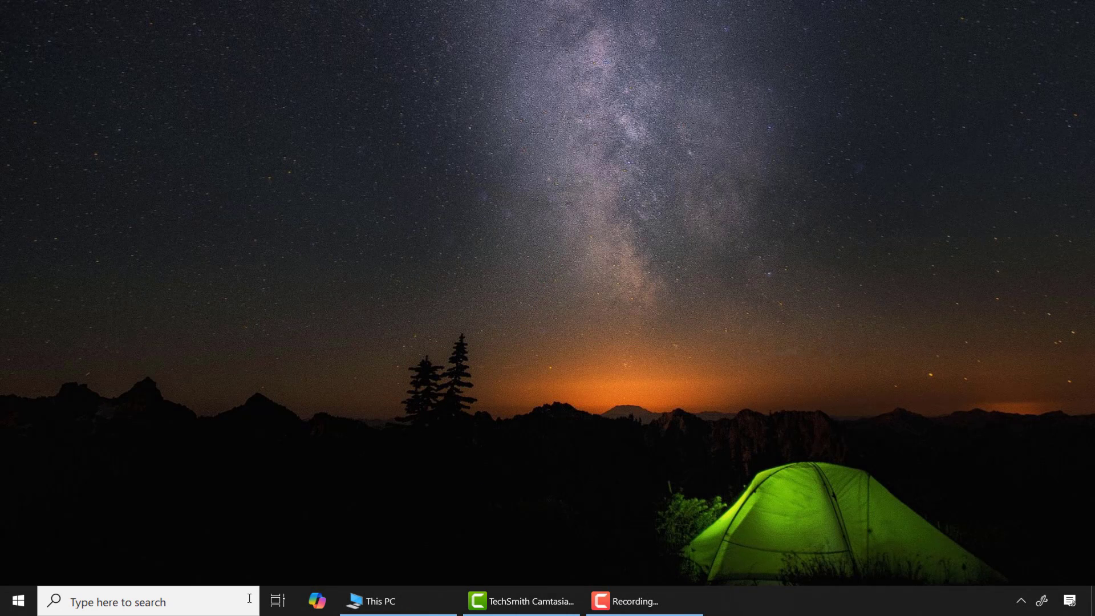
pyautogui.click(169, 603)
pyautogui.write('diskpart')
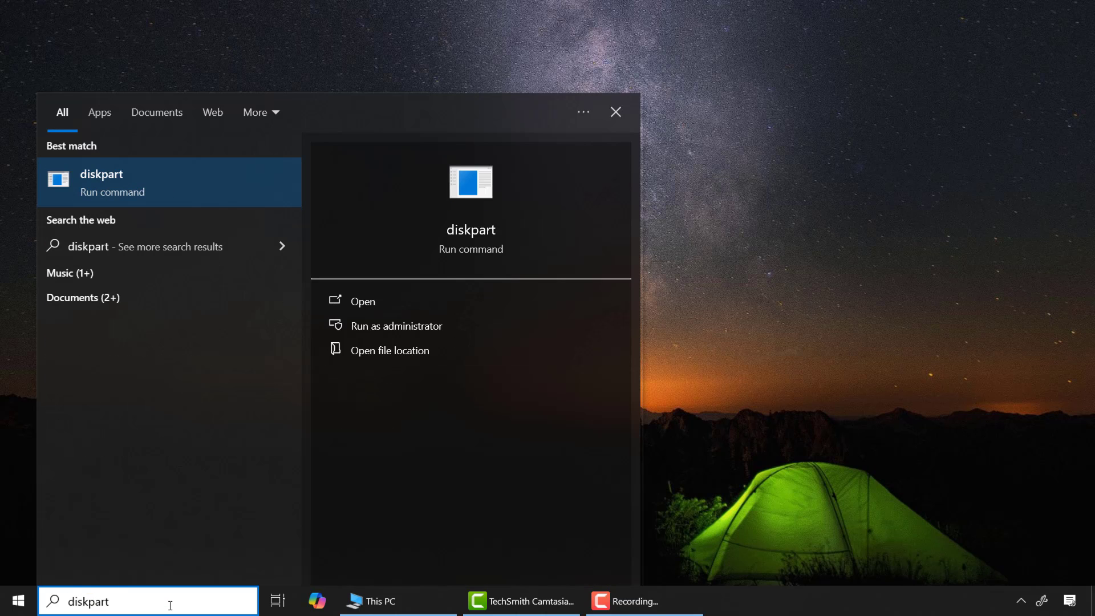
pyautogui.hotkey('ctrl', 'shift', 'Return')
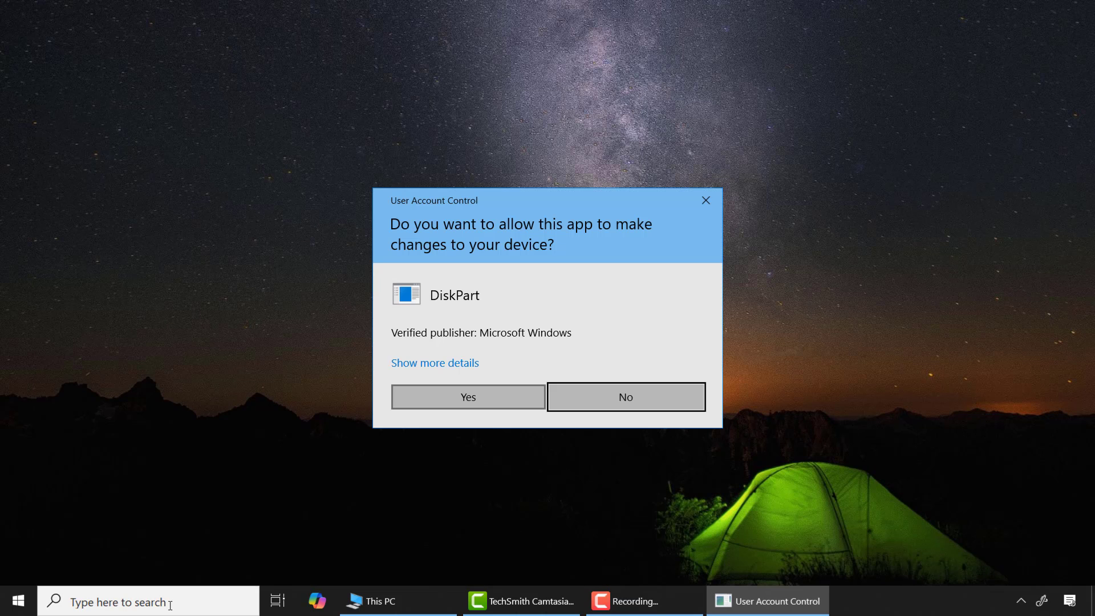
pyautogui.press('Return')
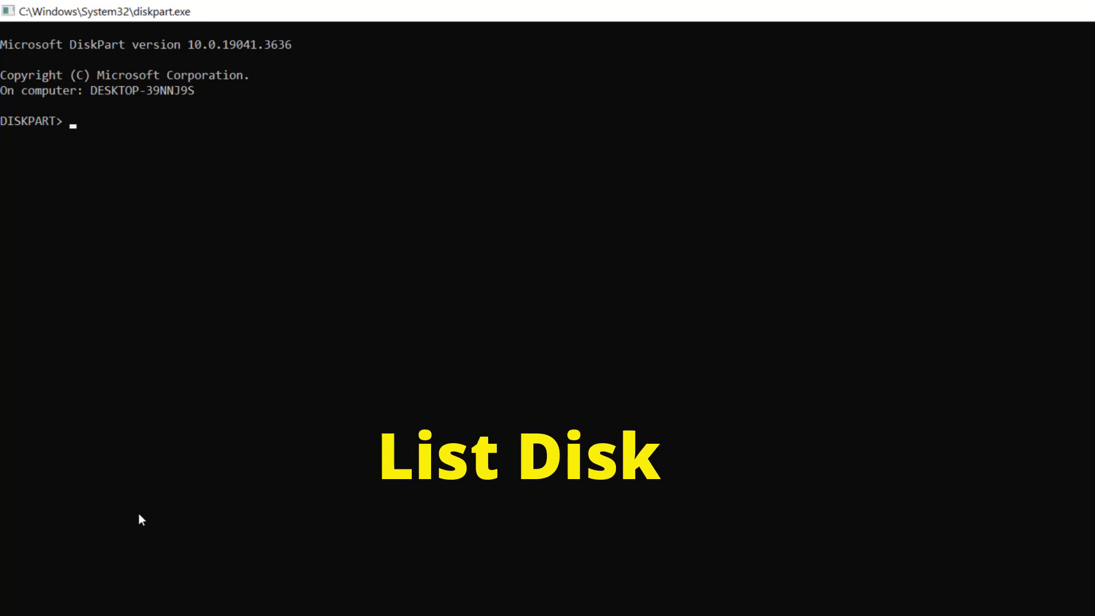
# Step: List disks, select the 3841 MB Disk 3, confirm it has no partitions, and enter create partition primary
pyautogui.write('list disk')
pyautogui.press('Return')
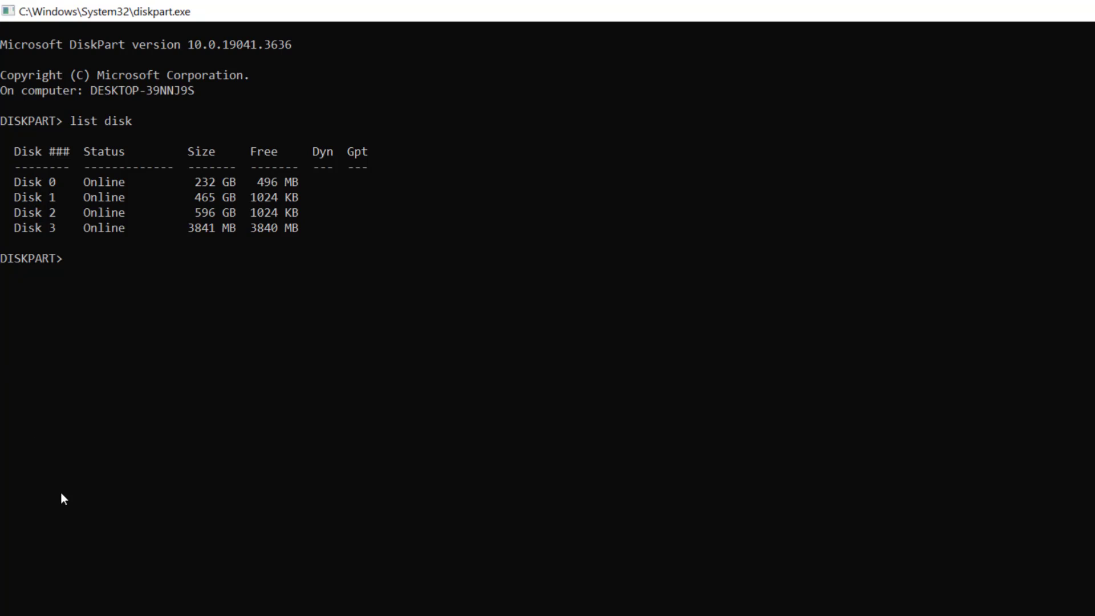
pyautogui.write('lect disk 3')
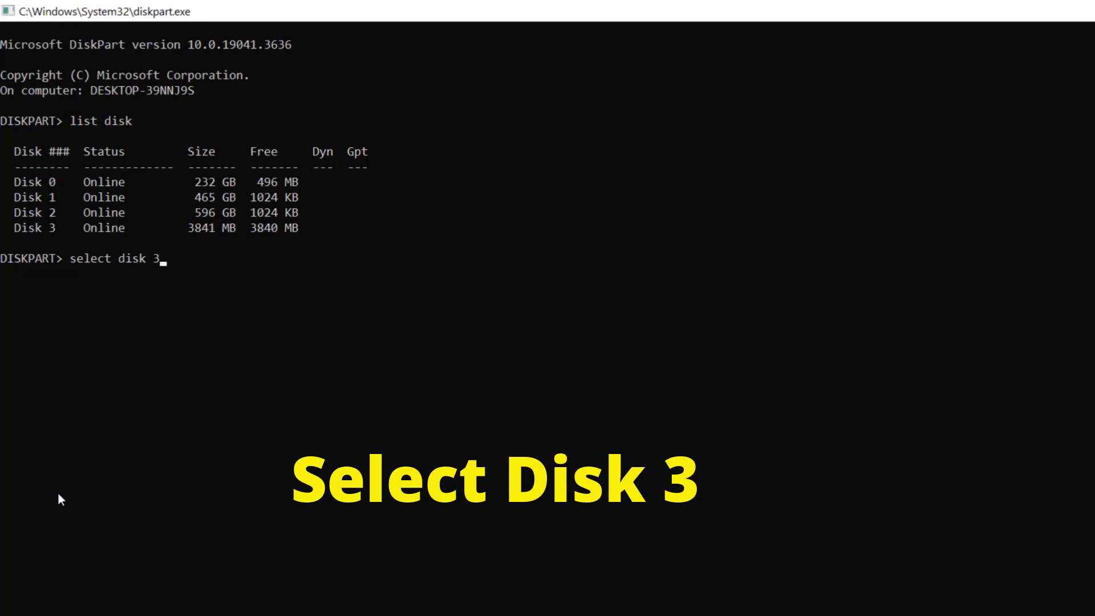
pyautogui.press('Return')
pyautogui.write('list partition')
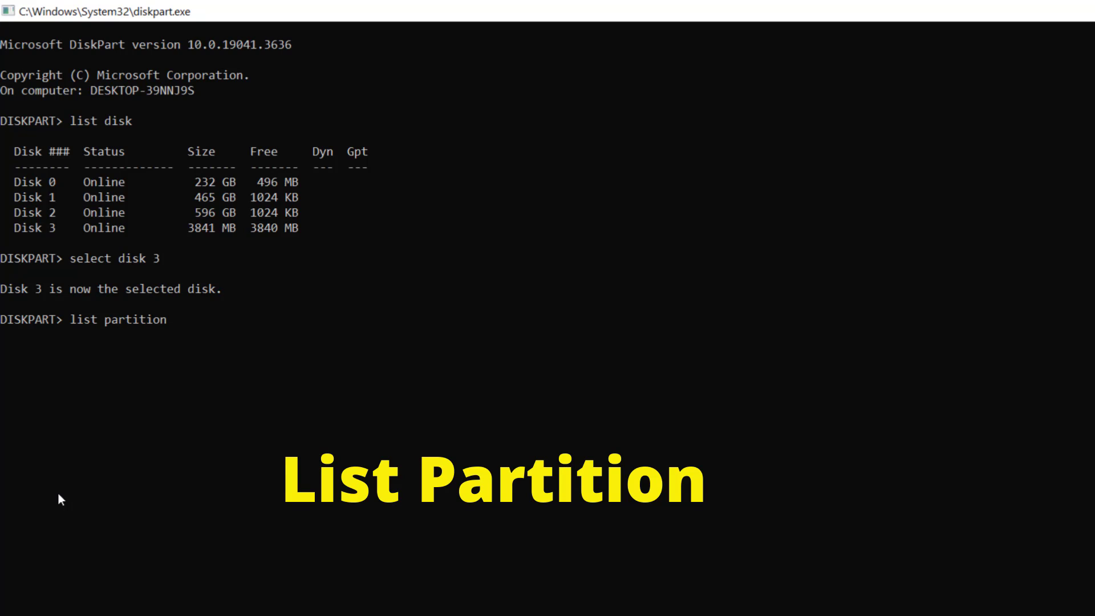
pyautogui.press('Return')
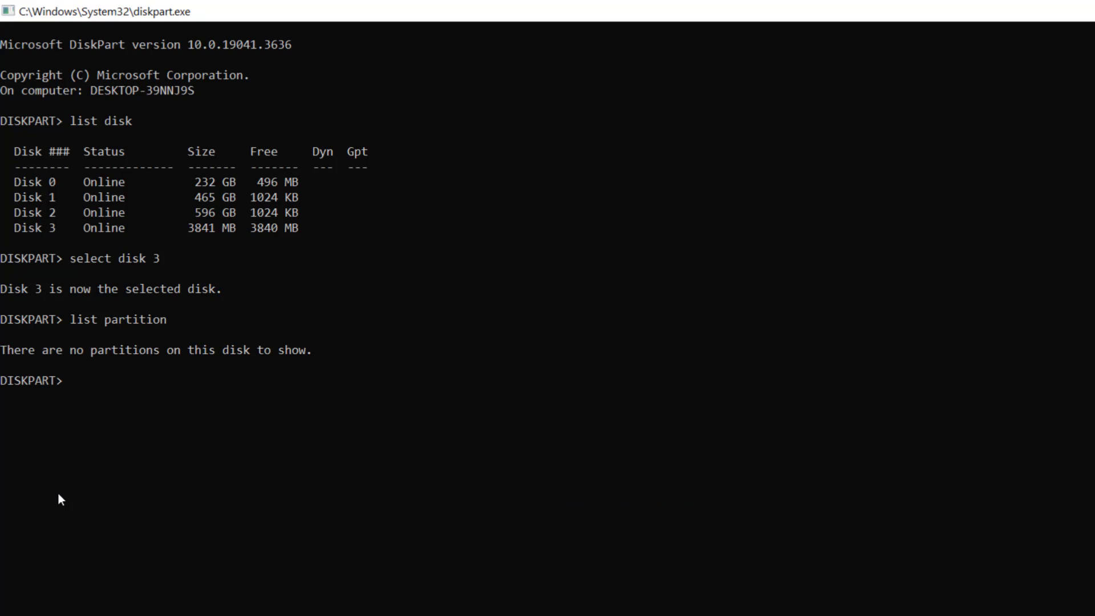
pyautogui.write('create part')
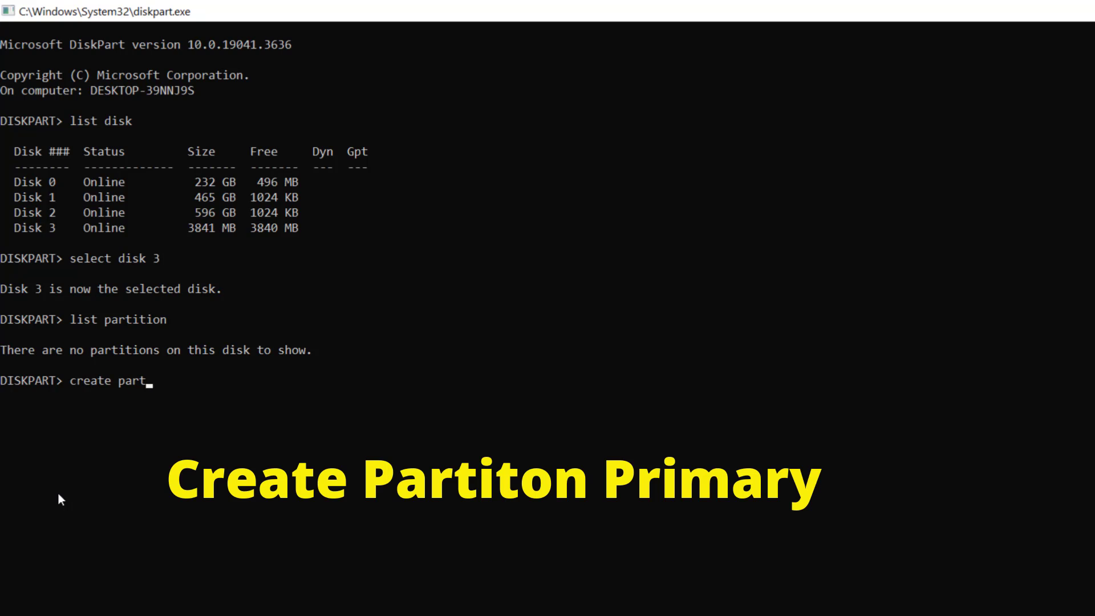
pyautogui.write('ition primar')
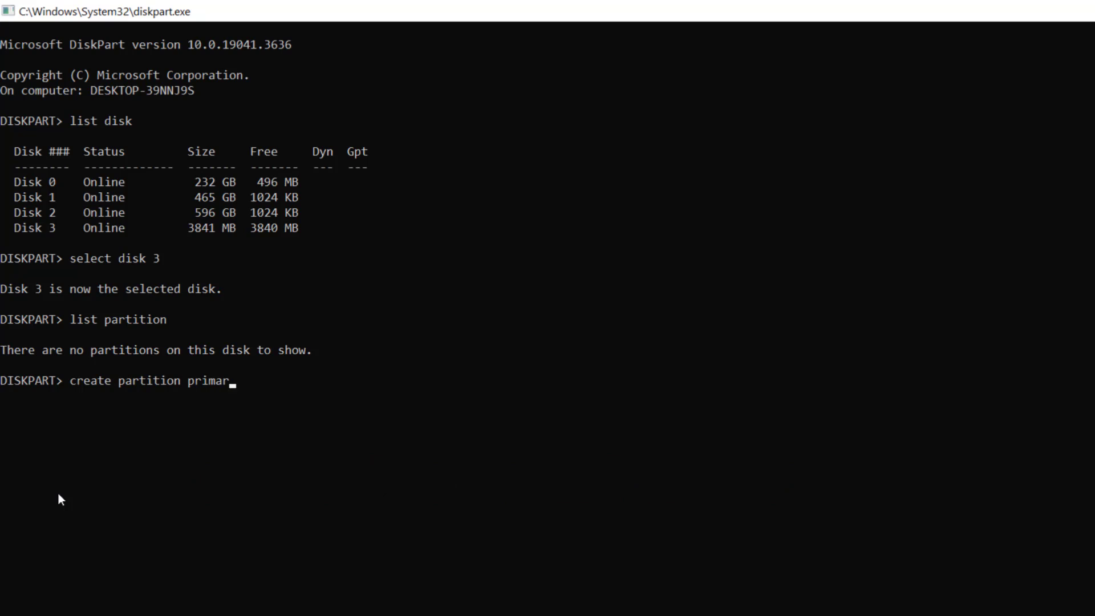
pyautogui.write('y')
# Step: Create the primary partition on Disk 3 and run format fs=fat32, which fails with a parameter error
pyautogui.press('Return')
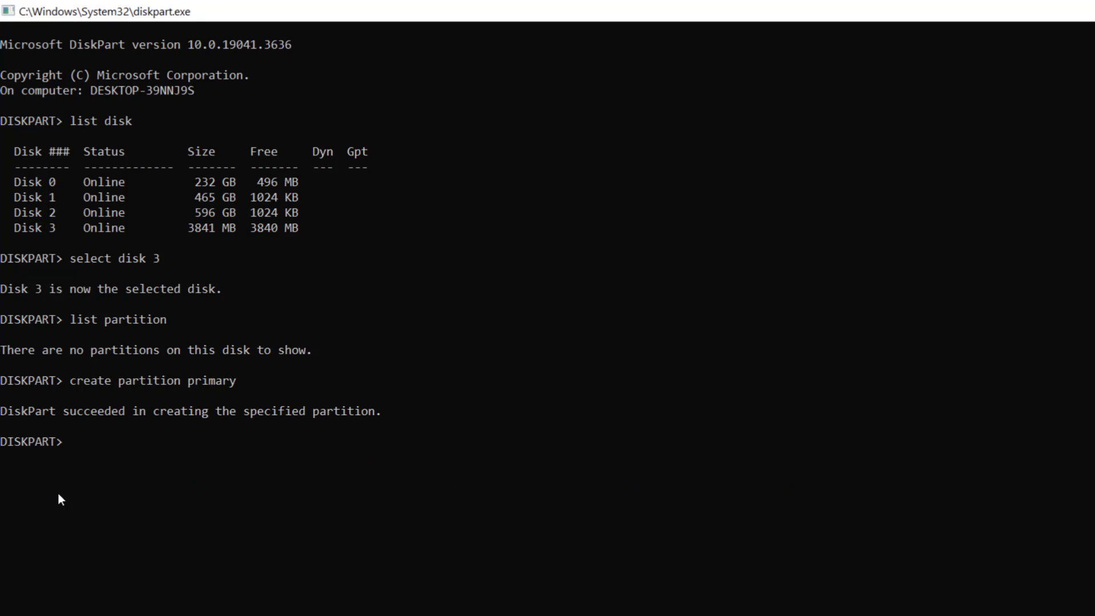
pyautogui.write('format fs=fat32')
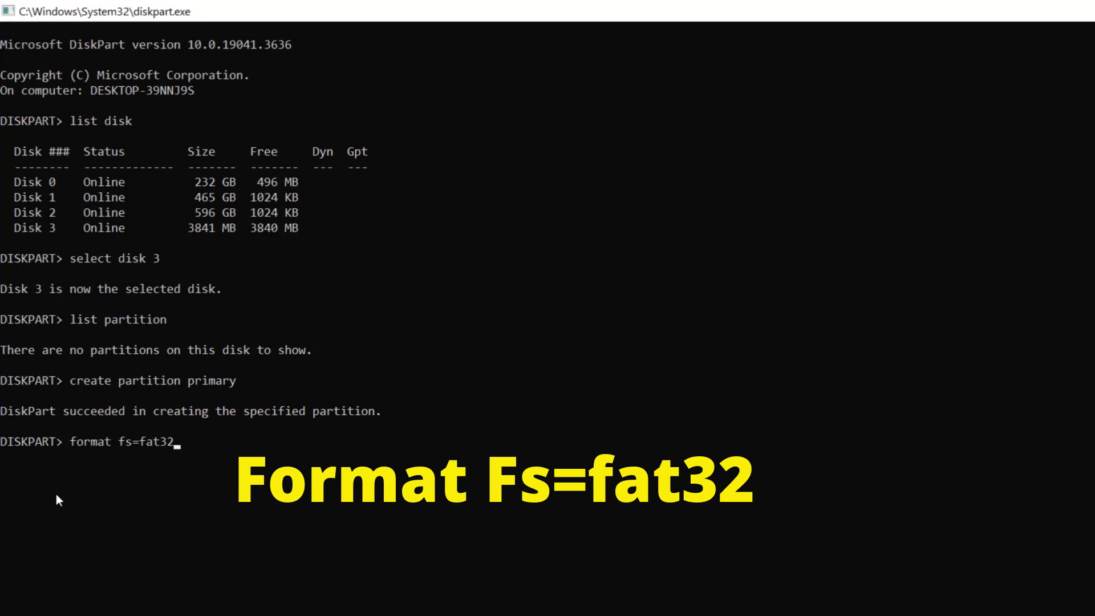
pyautogui.press('Return')
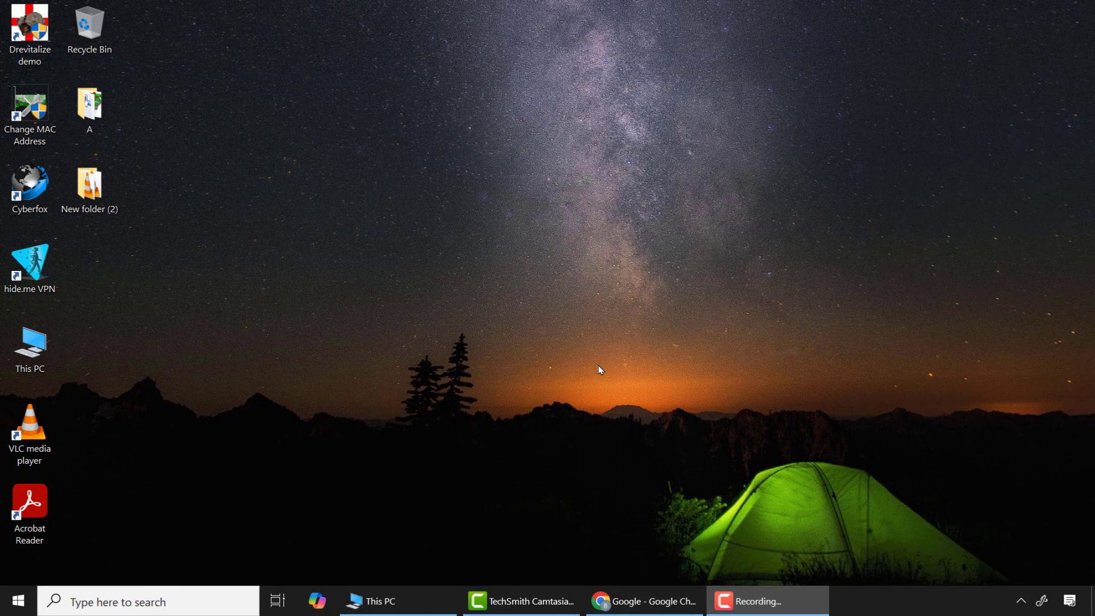
# Step: Search Google in Chrome for 'drevitalize', fixing the typo in the search term
pyautogui.click(632, 602)
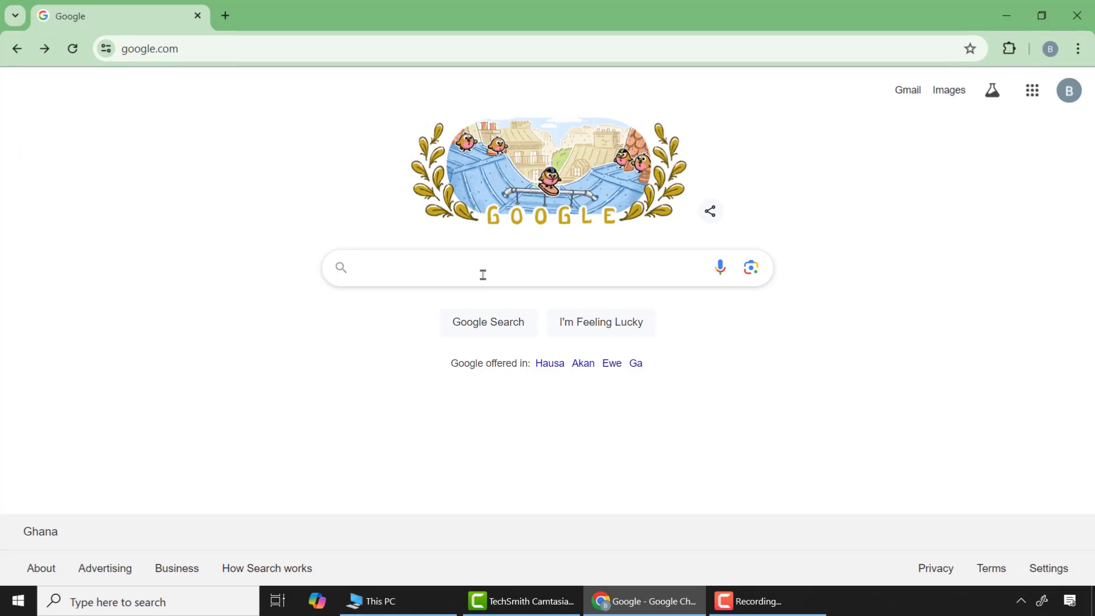
pyautogui.click(481, 274)
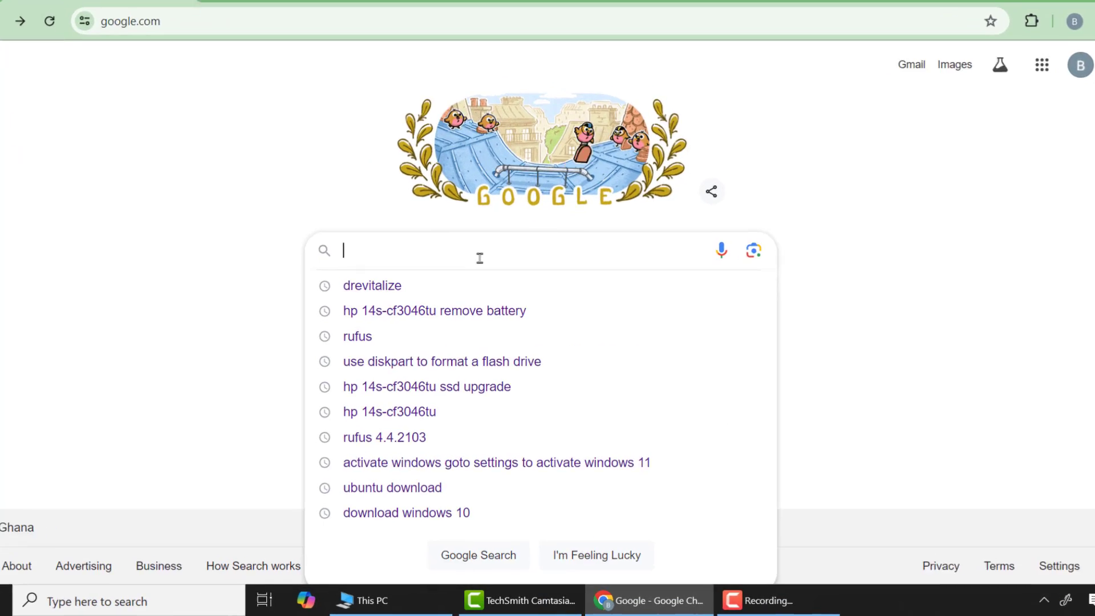
pyautogui.write('DREVI')
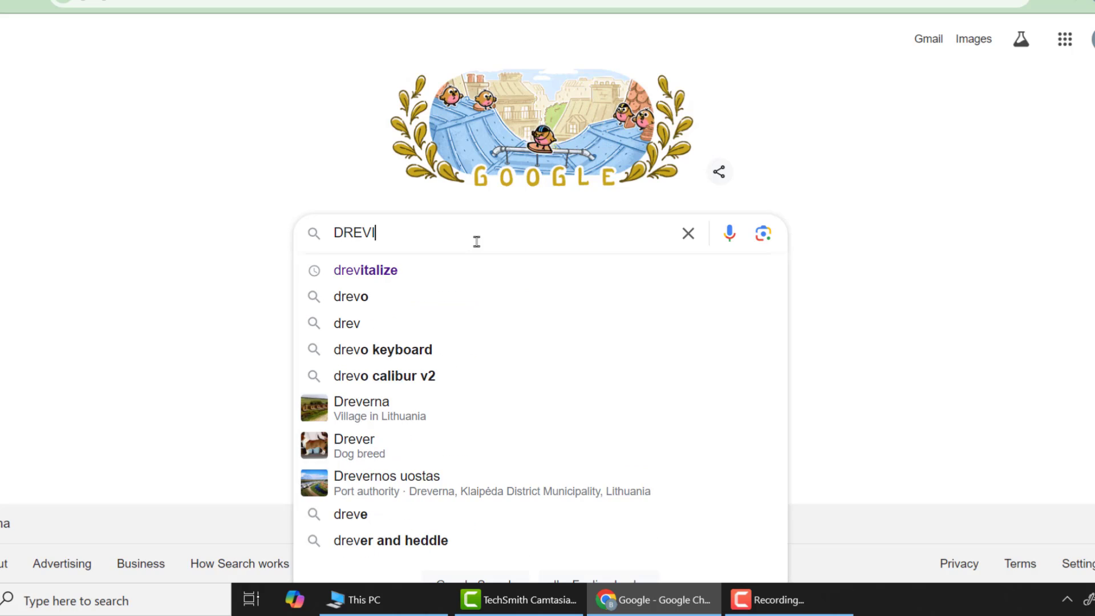
pyautogui.write('TALIZWE')
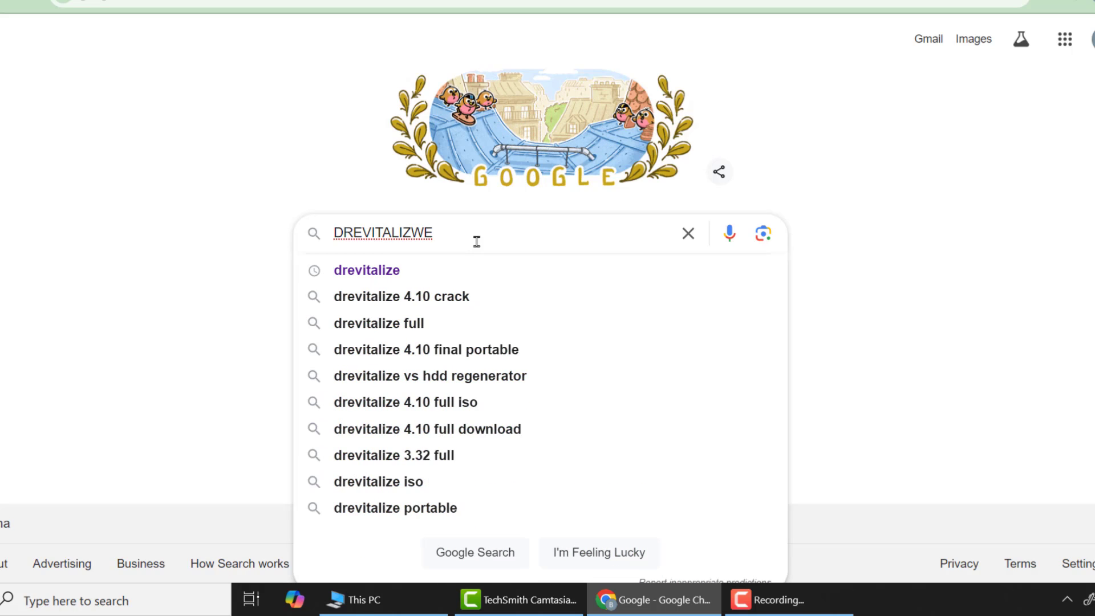
pyautogui.press('BackSpace')
pyautogui.press('BackSpace')
pyautogui.write('E')
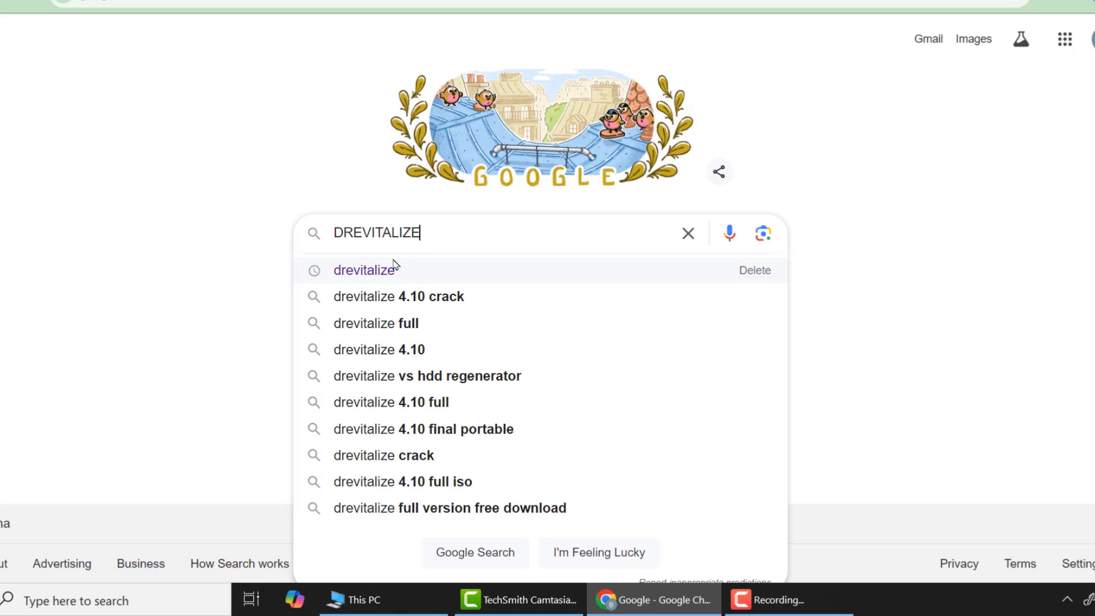
pyautogui.click(374, 271)
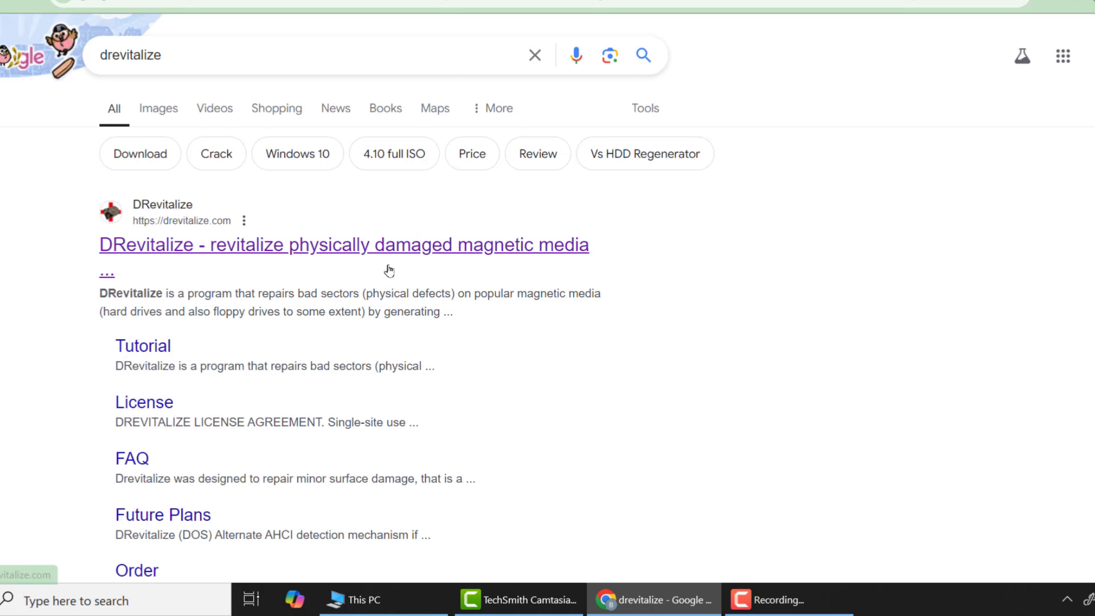
# Step: Download the DRevitalize 4.10 Windows and UEFI demo from the drevitalize.com demo downloads section
pyautogui.click(335, 254)
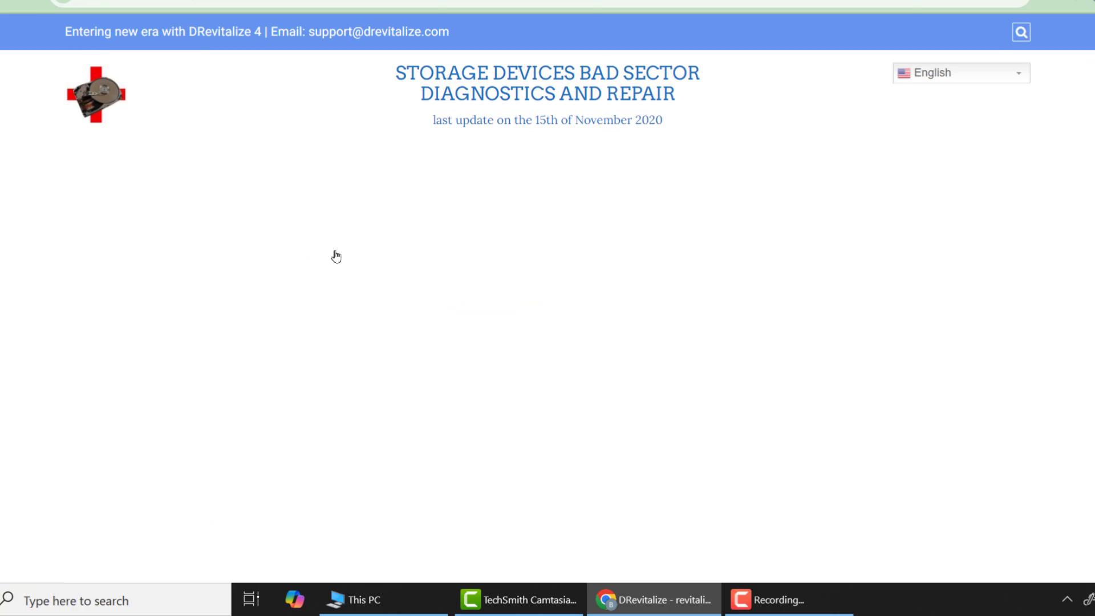
pyautogui.scroll(-15, 548, 285)
pyautogui.scroll(-3, 513, 319)
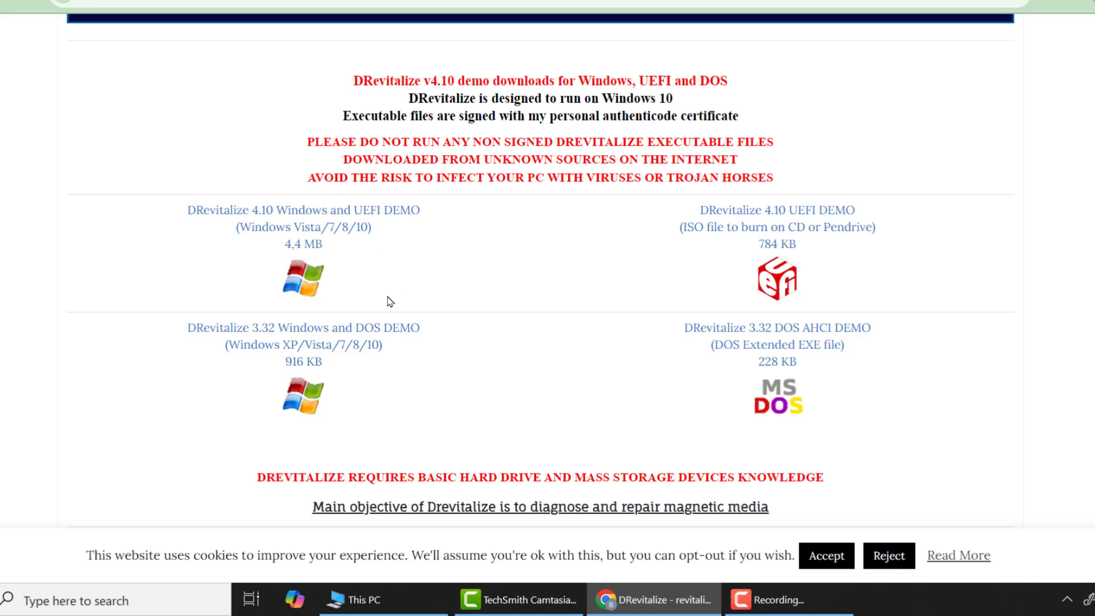
pyautogui.click(302, 234)
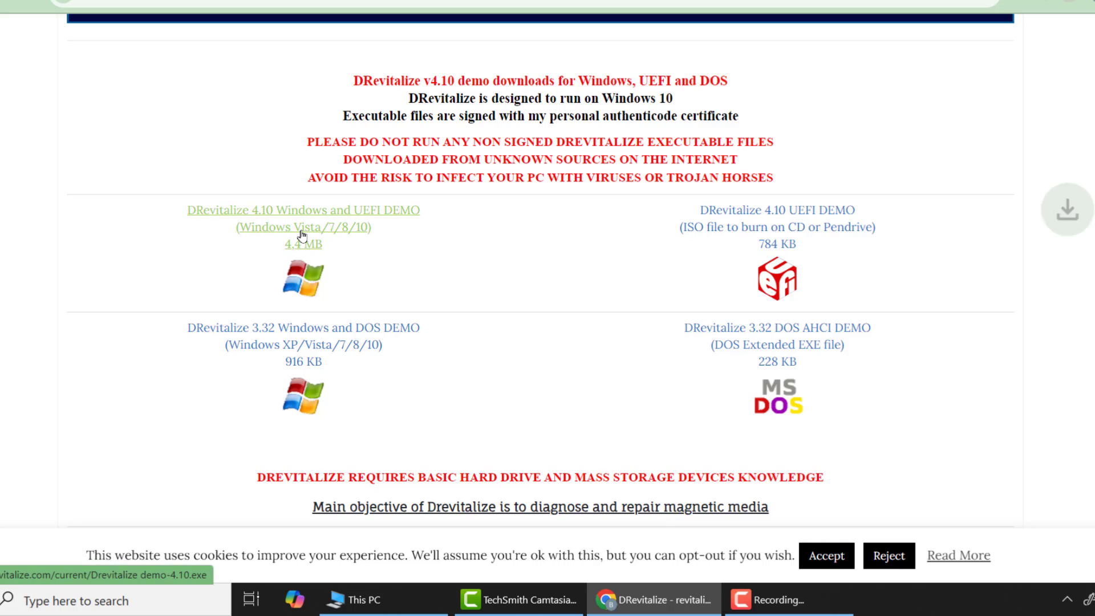
# Step: Launch the downloaded Drevitalize demo-4.10.exe from Chrome's recent downloads list
pyautogui.click(1070, 8)
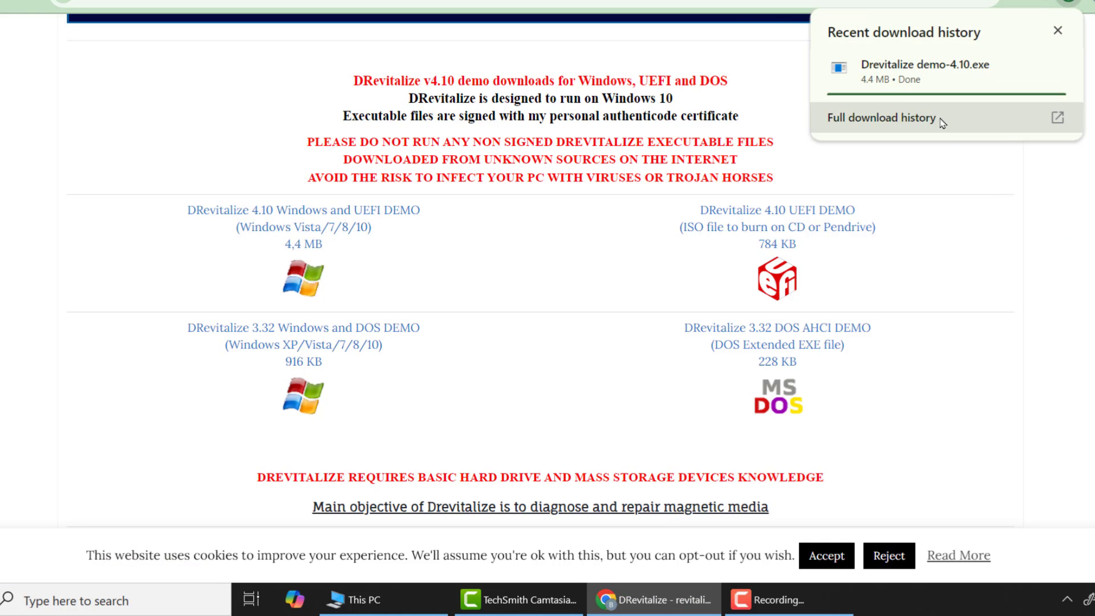
pyautogui.moveTo(906, 79)
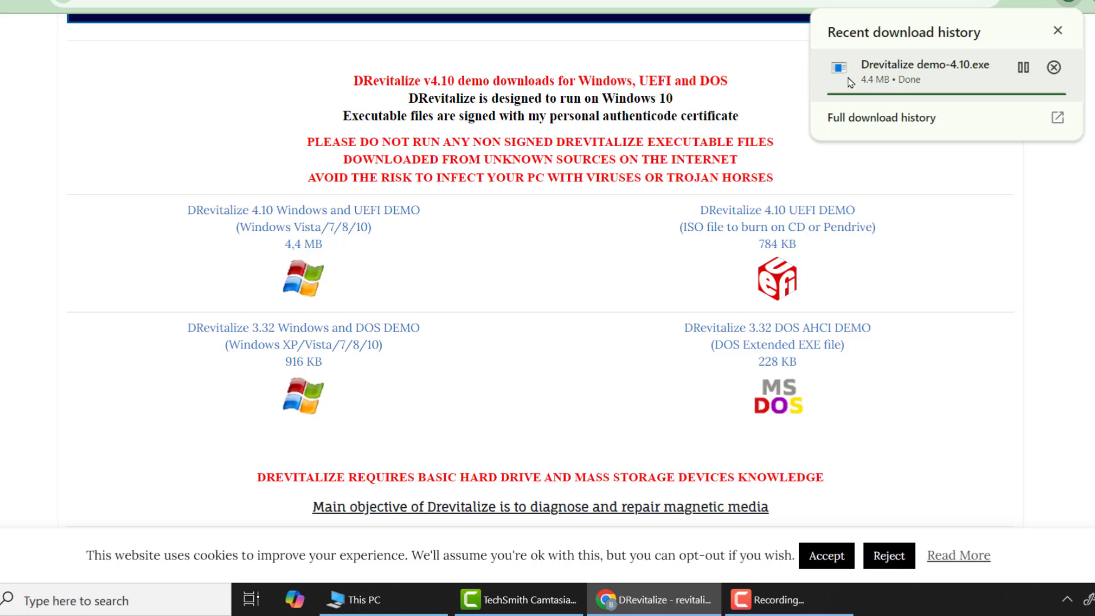
pyautogui.click(899, 79)
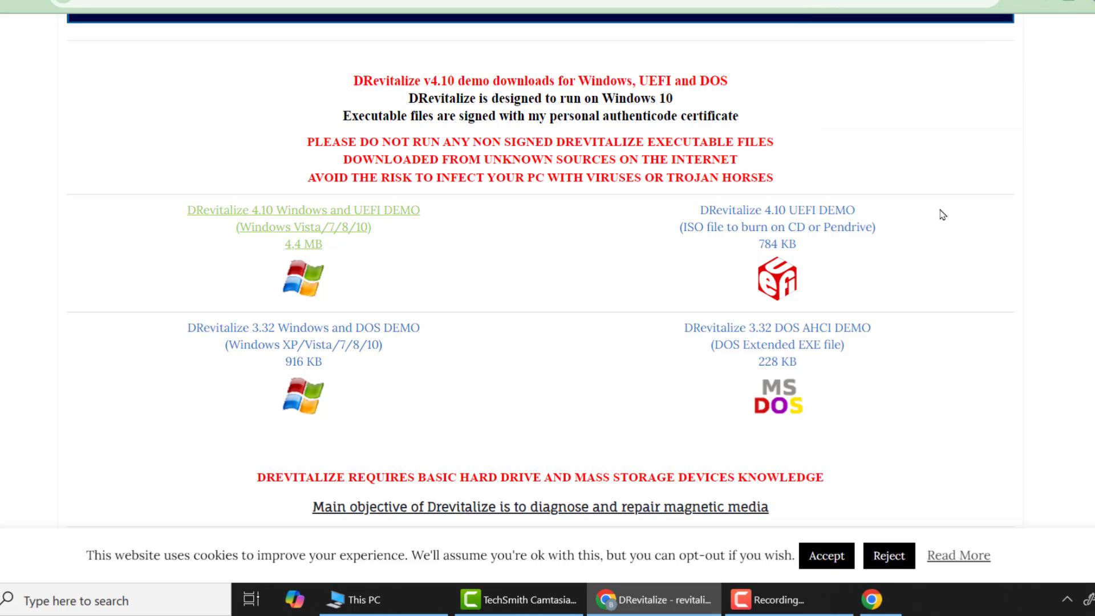
# Step: Install DRevitalize demo 4.10 with a desktop shortcut, closing the infotool and finishing setup
pyautogui.click(473, 383)
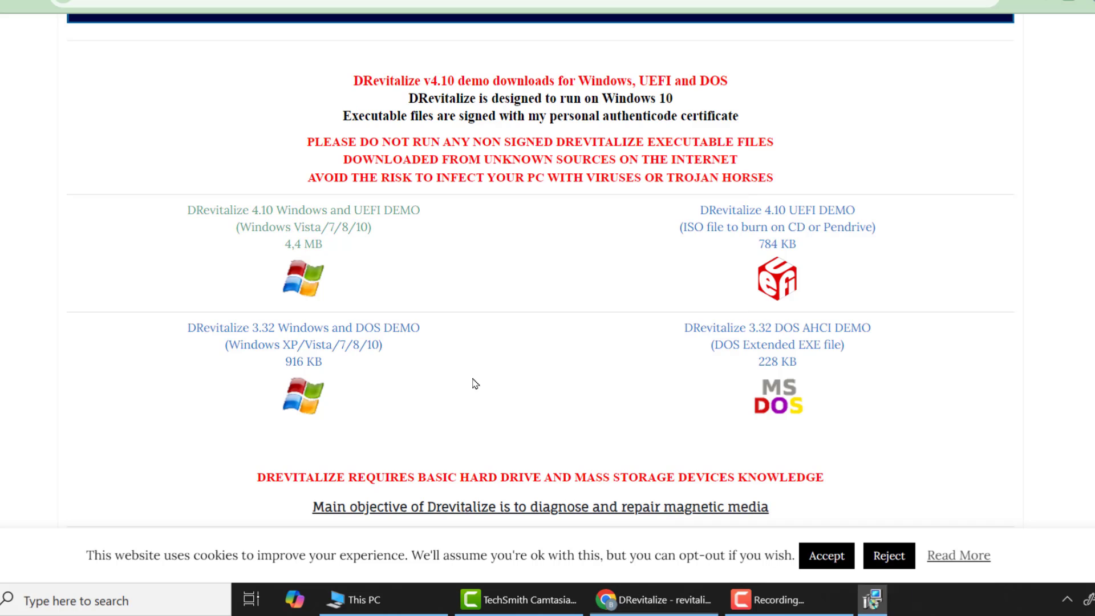
pyautogui.click(577, 319)
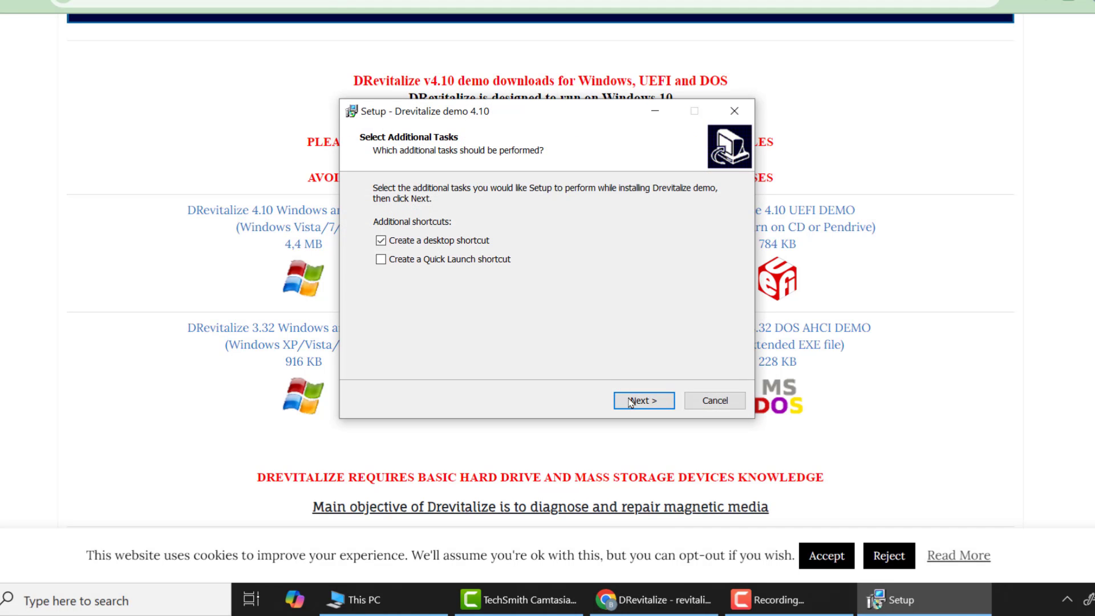
pyautogui.click(642, 401)
pyautogui.click(643, 401)
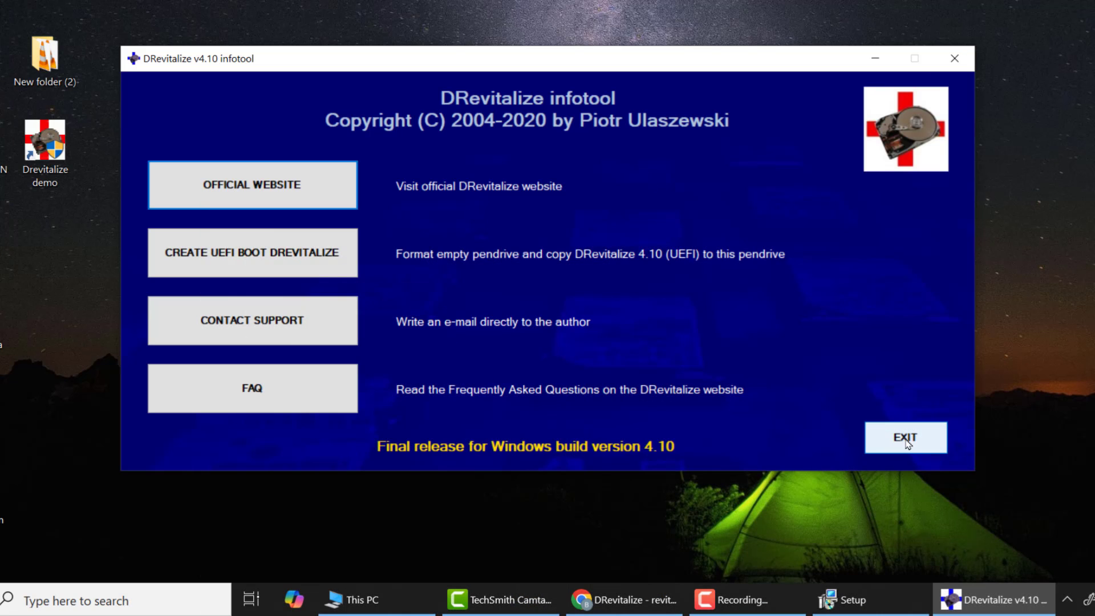
pyautogui.click(906, 438)
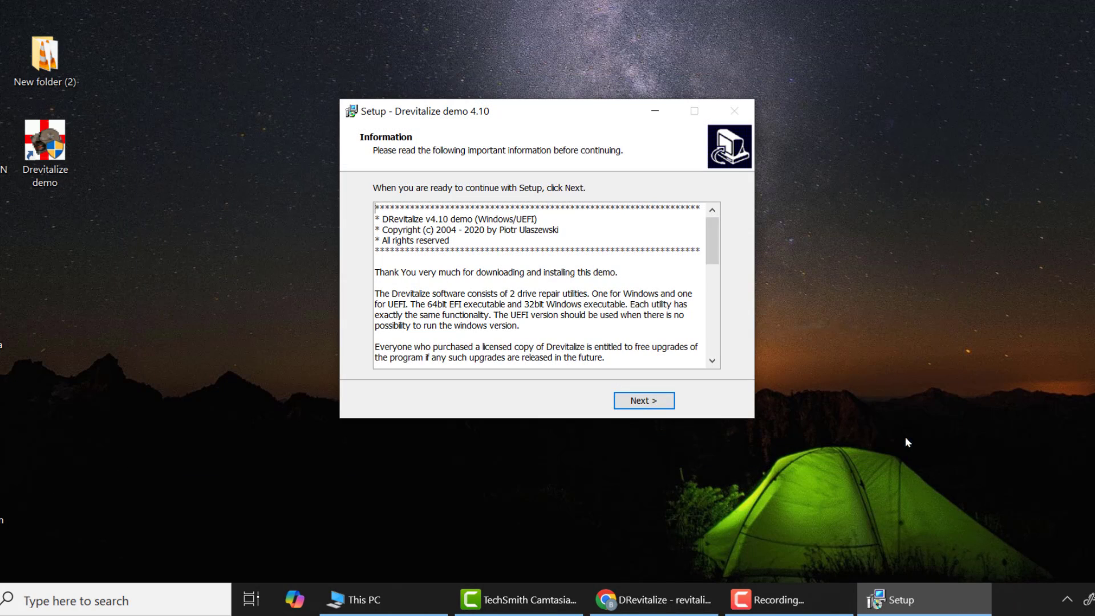
pyautogui.click(662, 406)
pyautogui.click(652, 407)
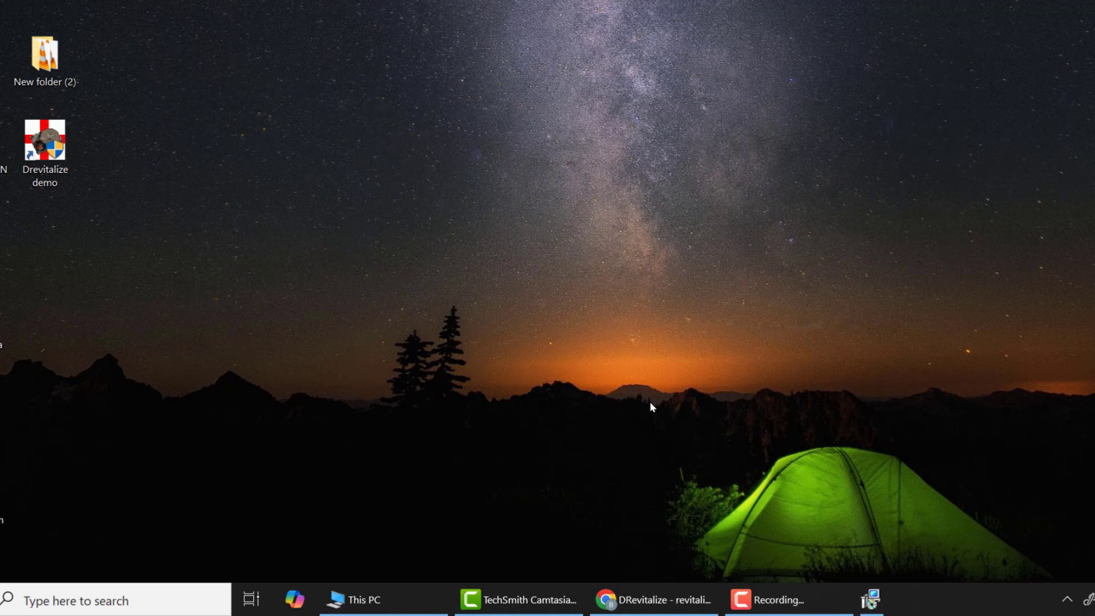
# Step: Start the DRevitalize demo as administrator and pick '4. USB0 Generic STORAGE DEVICE' (drive G) as source
pyautogui.doubleClick(59, 154)
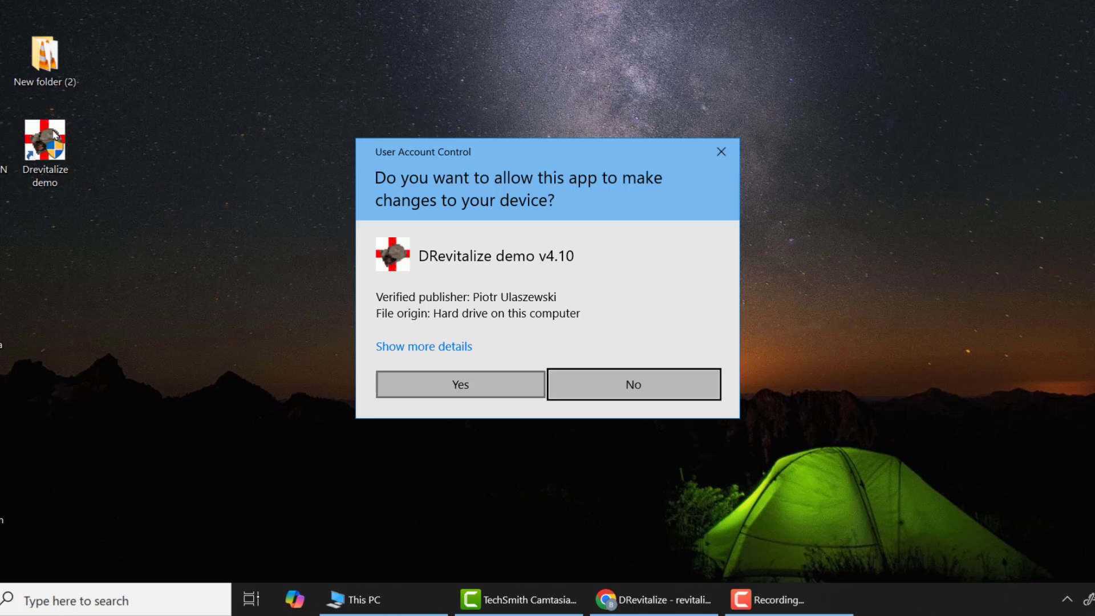
pyautogui.click(463, 387)
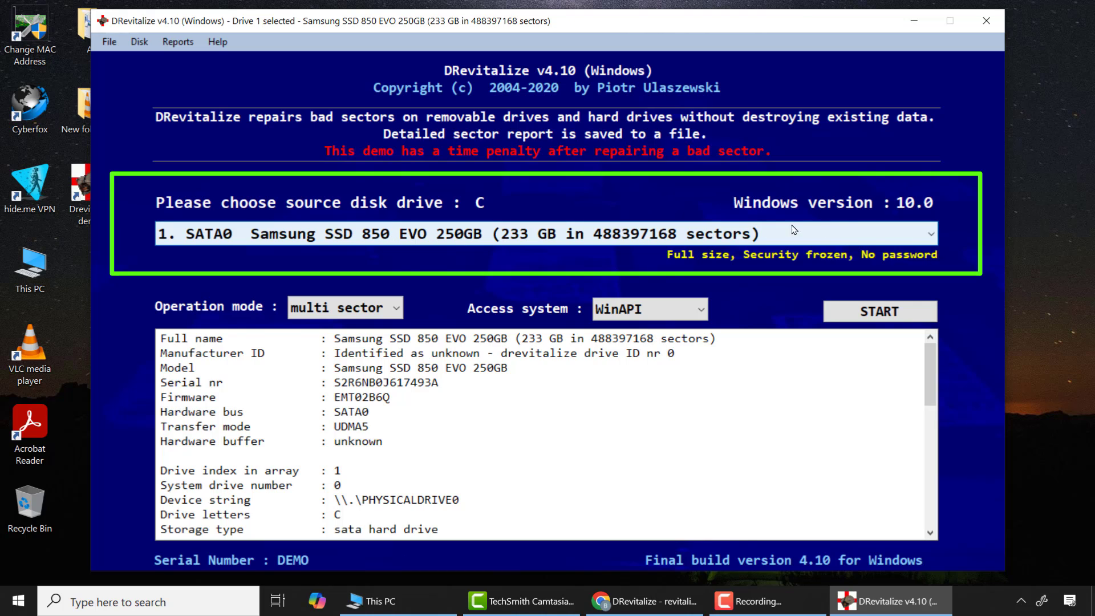
pyautogui.click(933, 241)
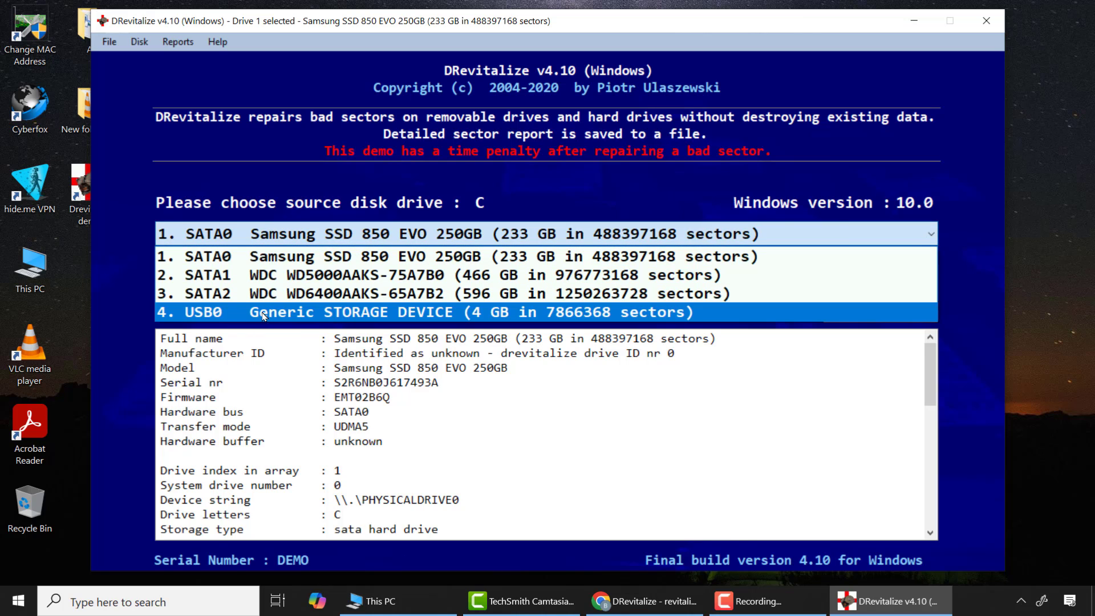
pyautogui.click(510, 314)
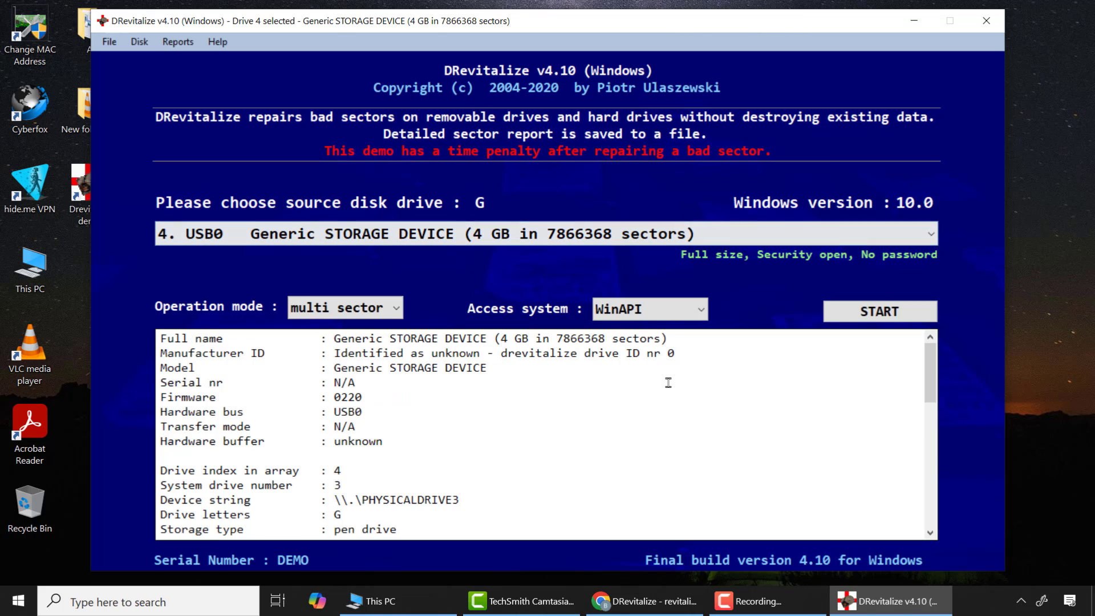
# Step: Proceed to the test-type menu for the 4 GB Generic STORAGE DEVICE
pyautogui.click(876, 316)
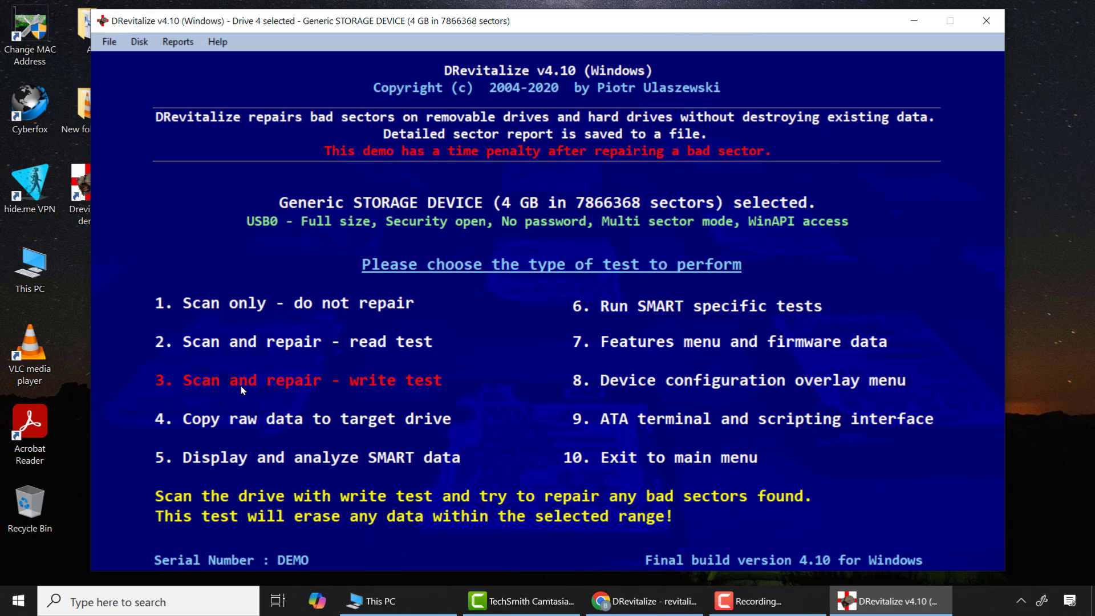
# Step: Run the scan-and-repair write test over sectors 0 to 7866367, confirming the data erase
pyautogui.click(283, 385)
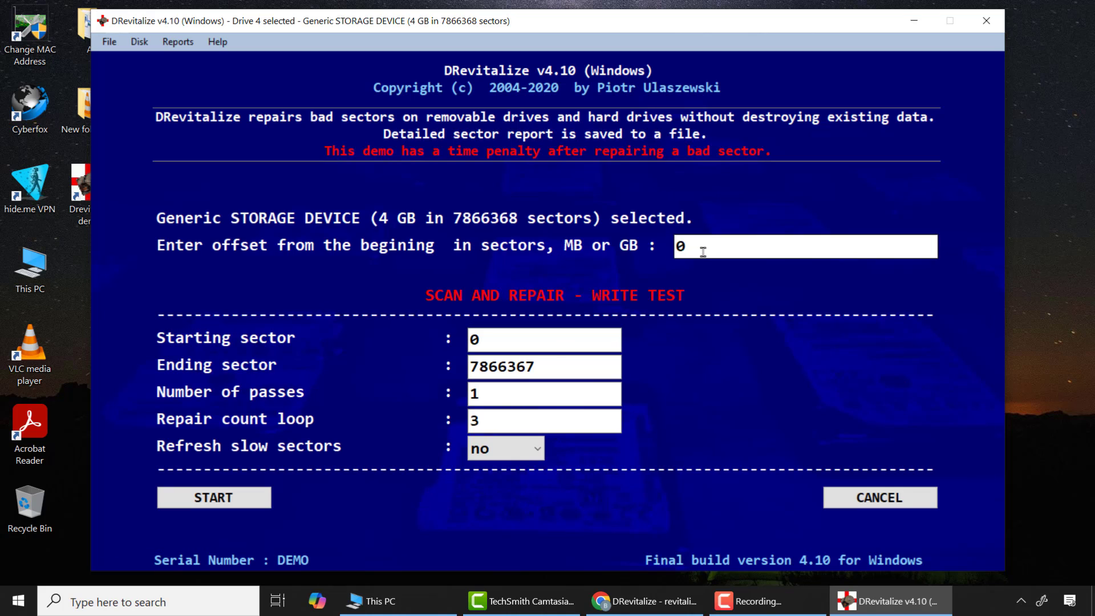
pyautogui.click(214, 497)
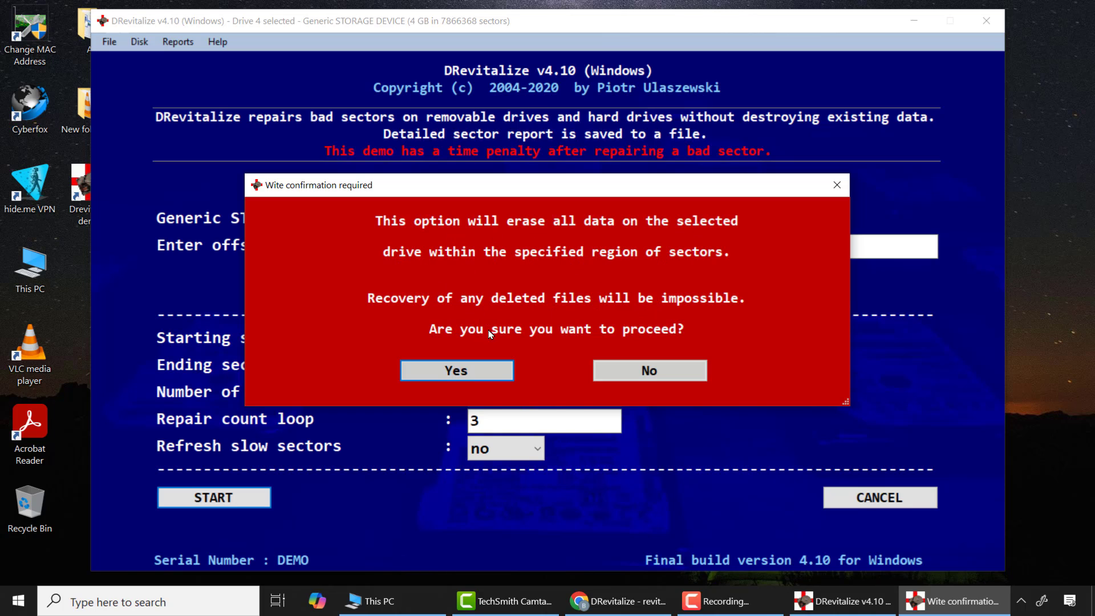
pyautogui.click(456, 373)
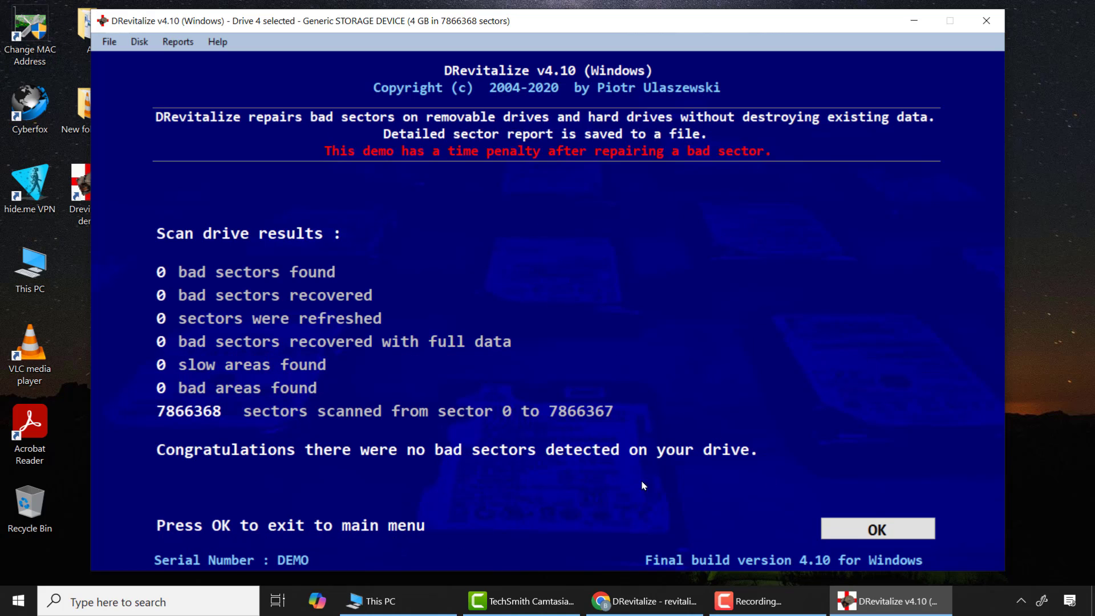
# Step: Close DRevitalize and bring up the Format dialog for USB Drive (G:) in This PC
pyautogui.click(861, 532)
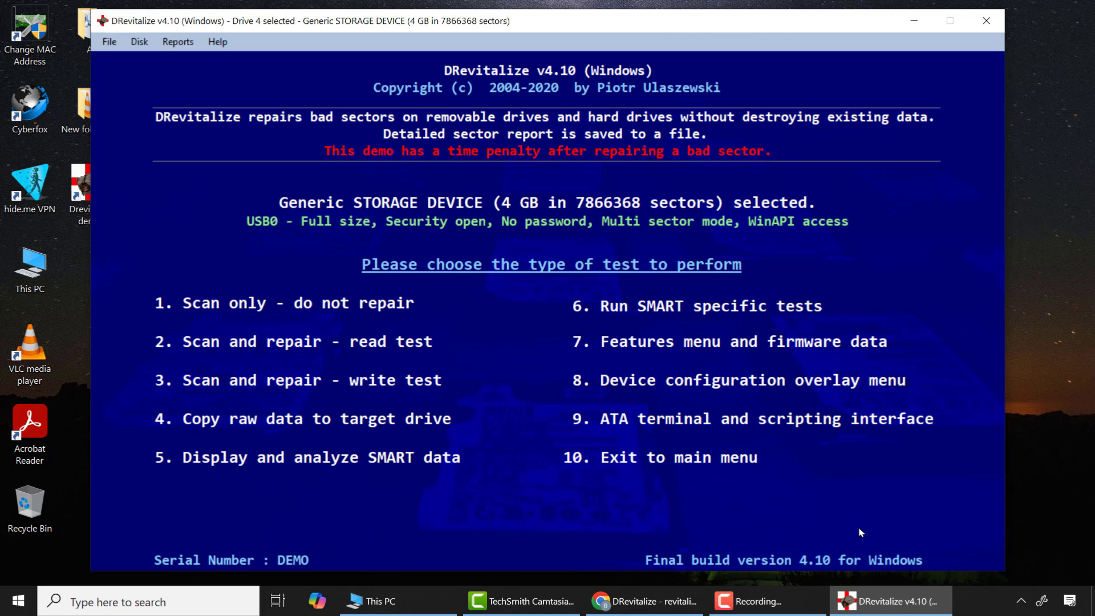
pyautogui.click(986, 20)
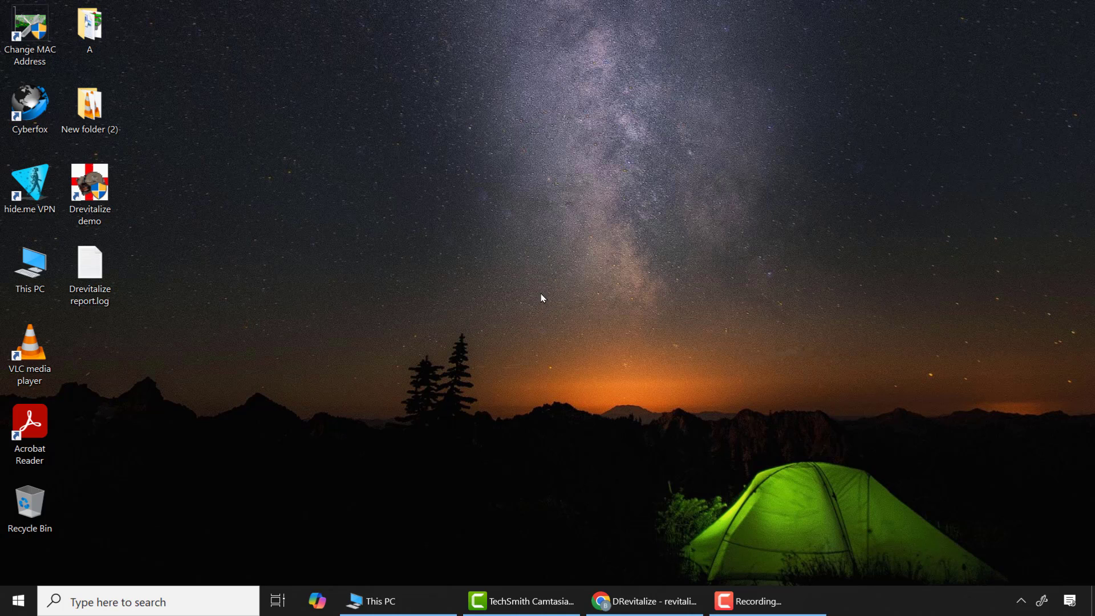
pyautogui.click(392, 600)
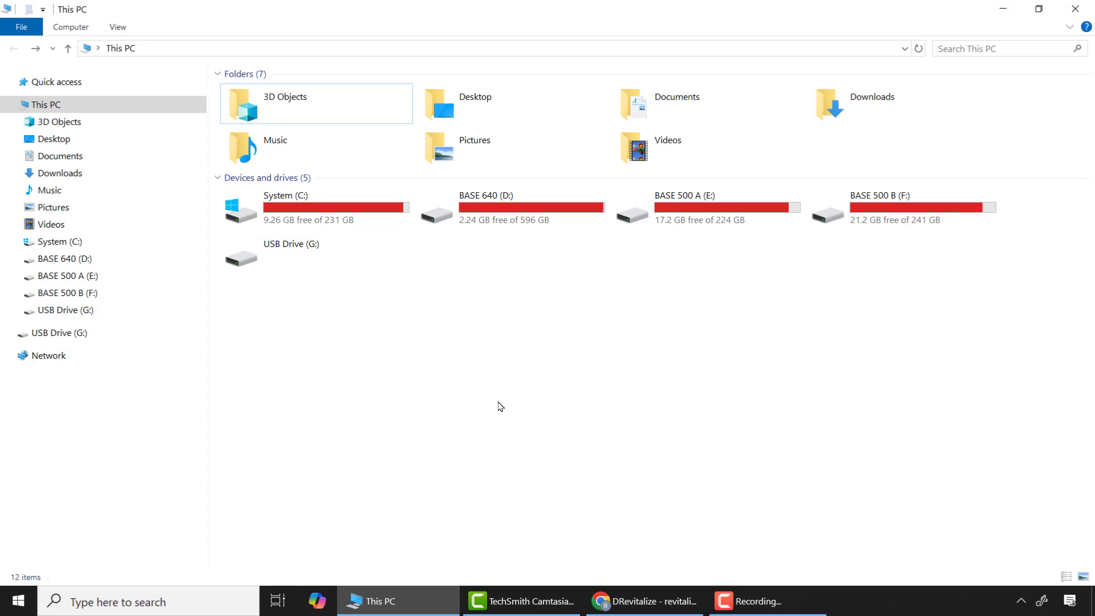
pyautogui.doubleClick(285, 246)
pyautogui.rightClick(285, 246)
pyautogui.click(327, 457)
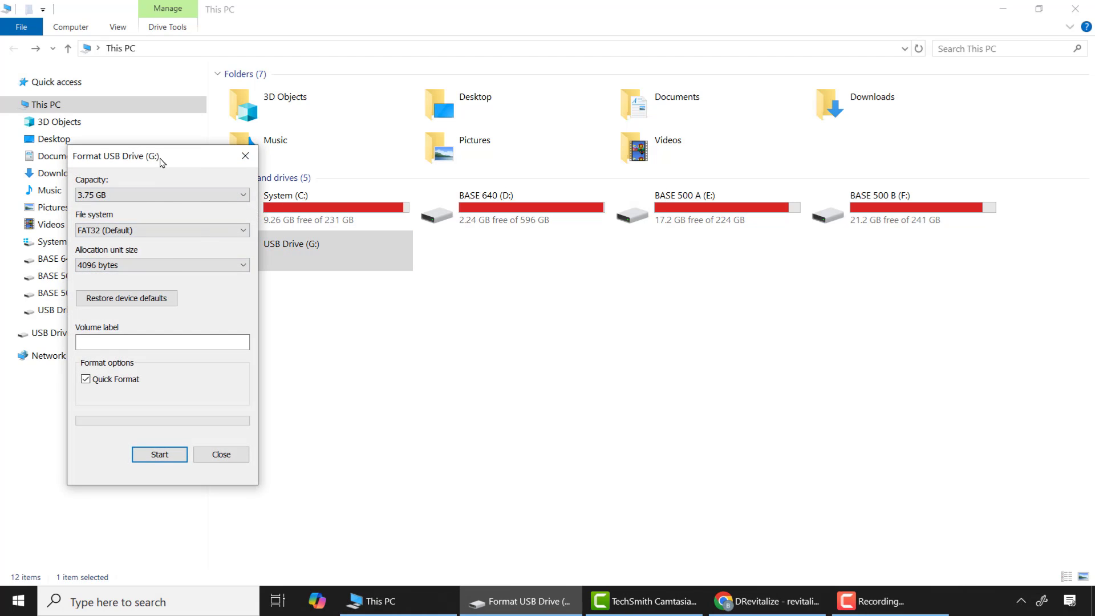
pyautogui.moveTo(165, 160); pyautogui.dragTo(564, 179)
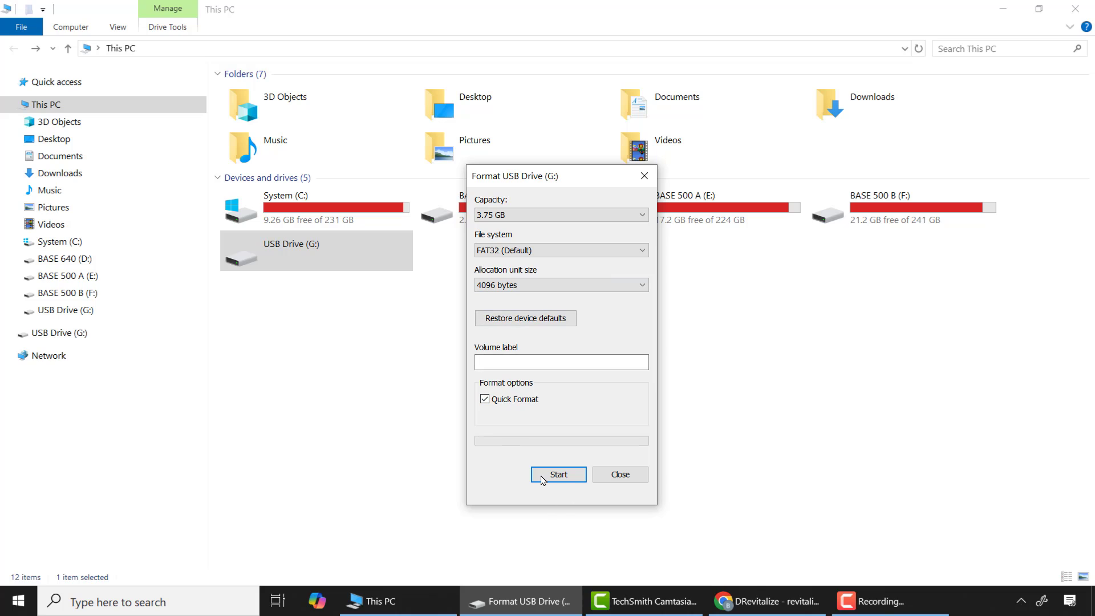
# Step: Run the FAT32 quick format on USB Drive (G:), then open the empty drive with 3.74 GB free
pyautogui.click(557, 474)
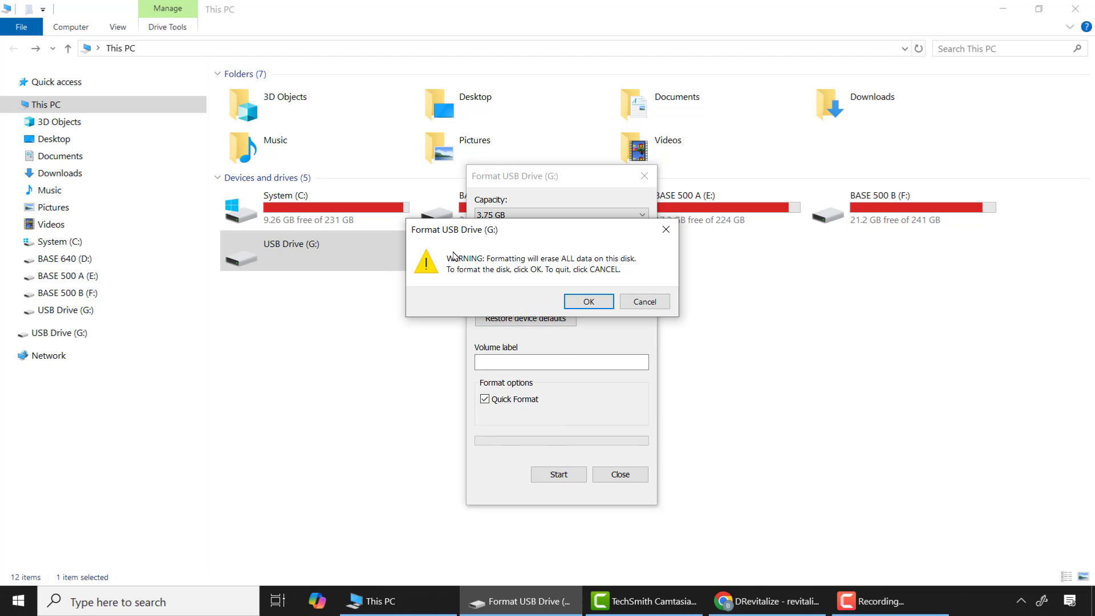
pyautogui.click(588, 303)
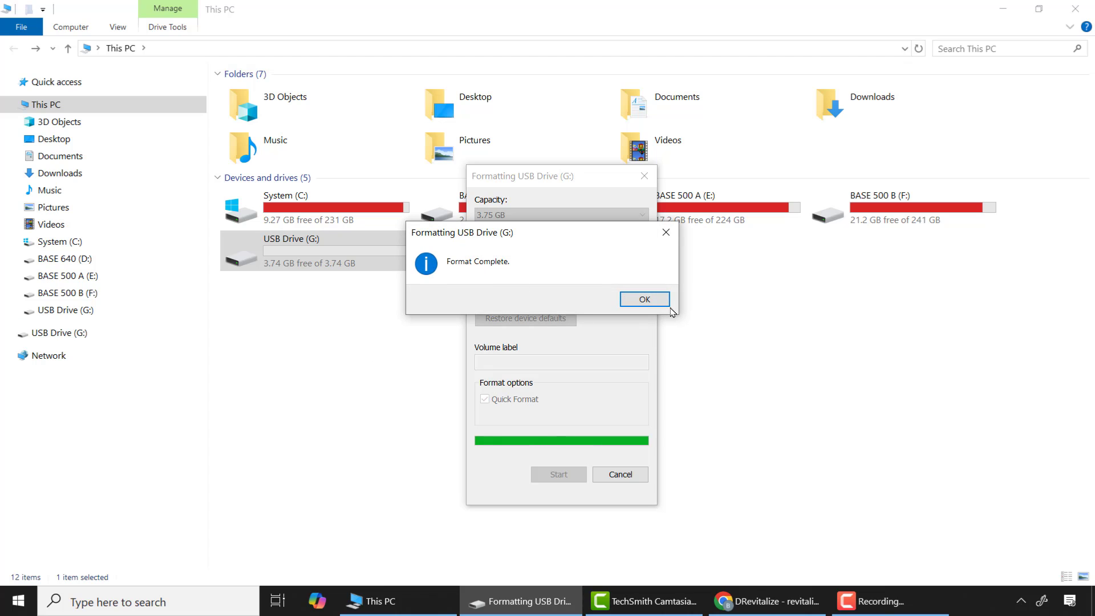
pyautogui.click(644, 299)
pyautogui.click(644, 176)
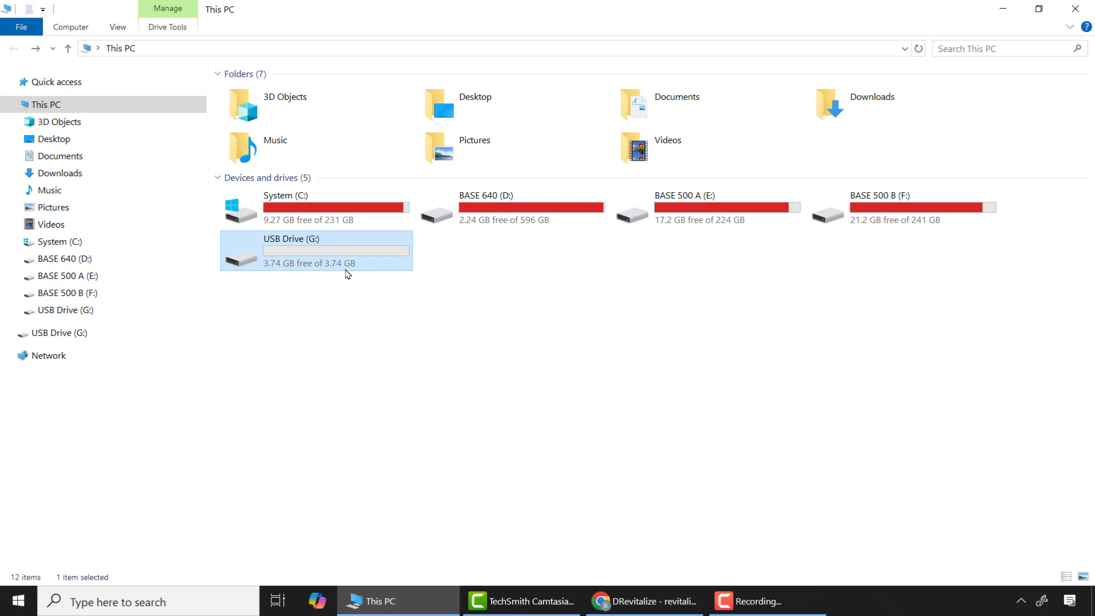
pyautogui.doubleClick(313, 258)
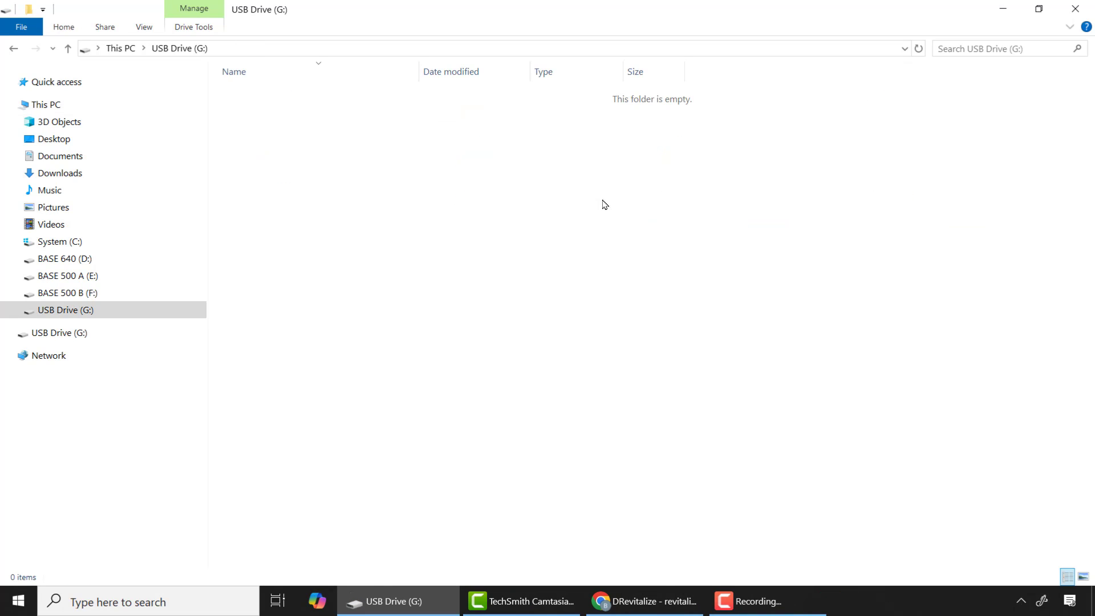
pyautogui.rightClick(561, 200)
# Step: Start the DRevitalize scan-and-repair read test on the 4 GB USB device
pyautogui.click(612, 424)
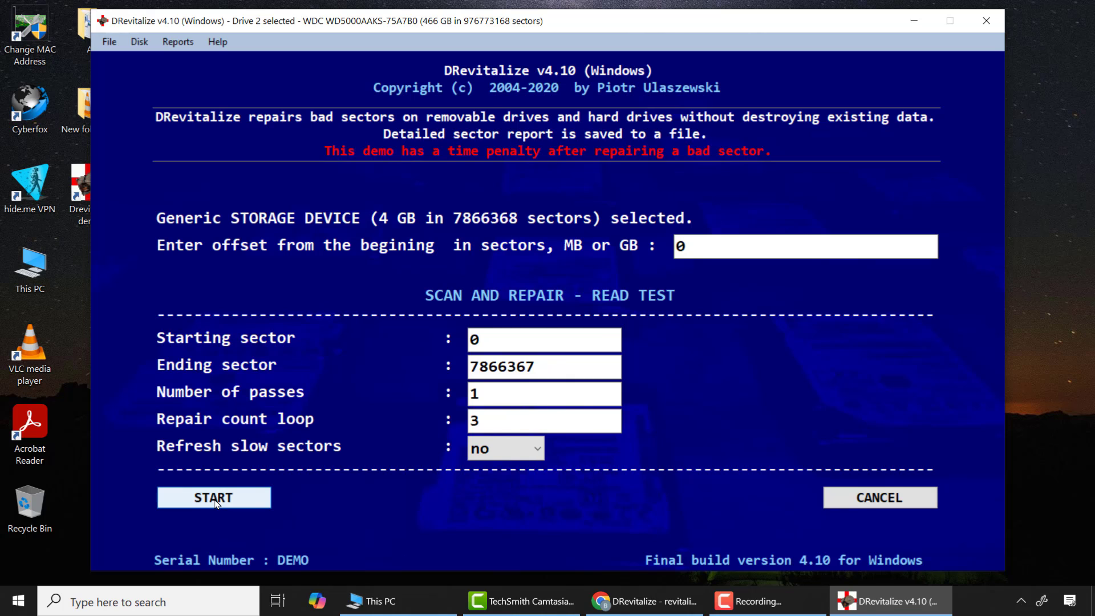
pyautogui.click(215, 501)
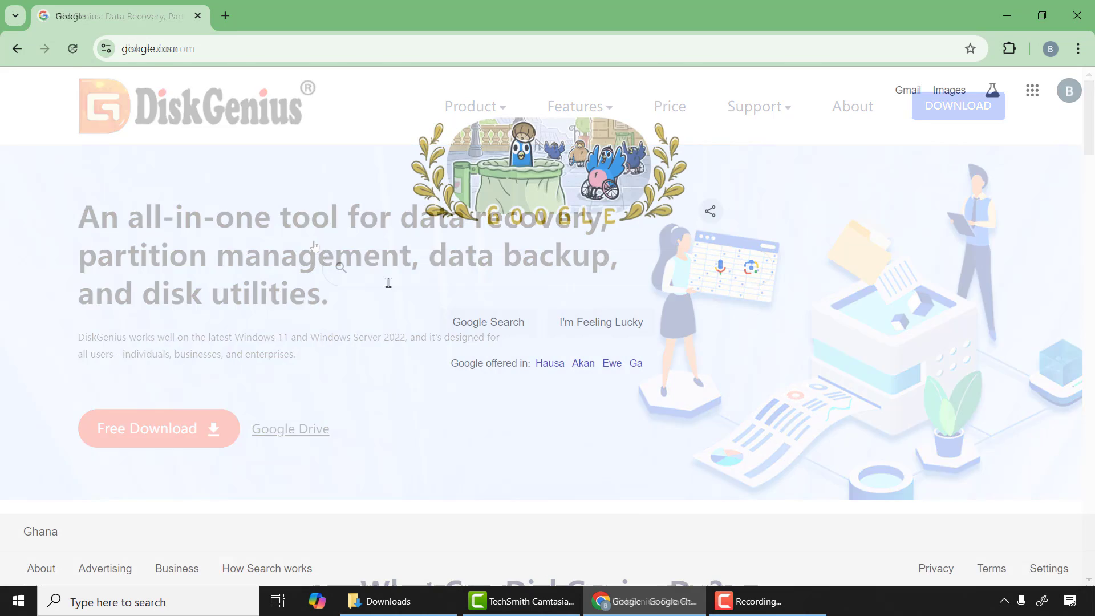
# Step: Search Google for 'diskgenius' and download the installer DGEngSetup5611580 (1).exe from diskgenius.com
pyautogui.click(408, 249)
pyautogui.write('diskgenius')
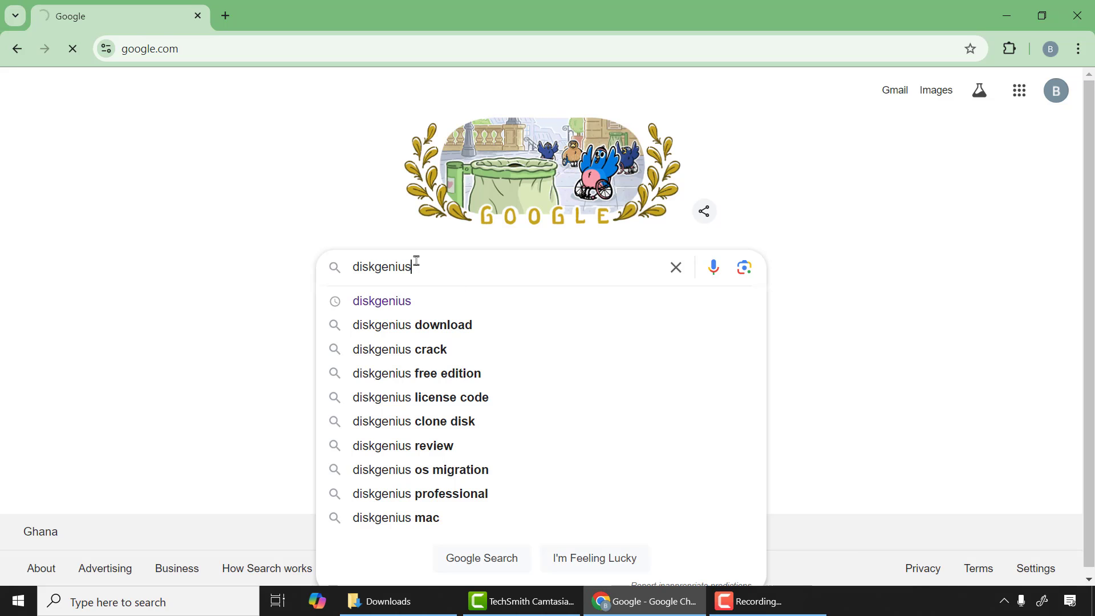
pyautogui.press('Return')
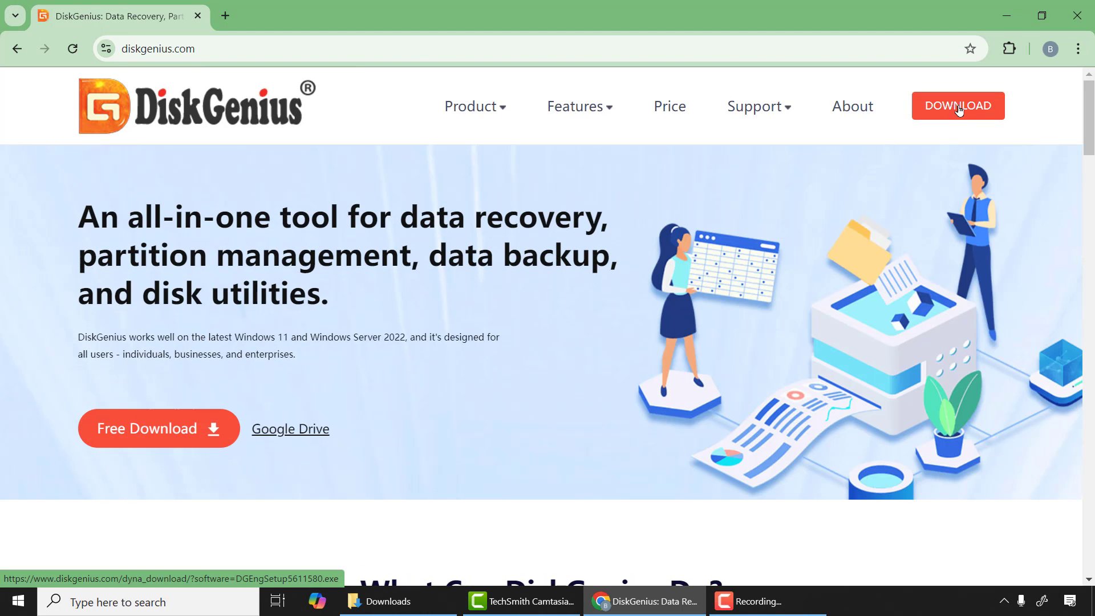
pyautogui.click(158, 436)
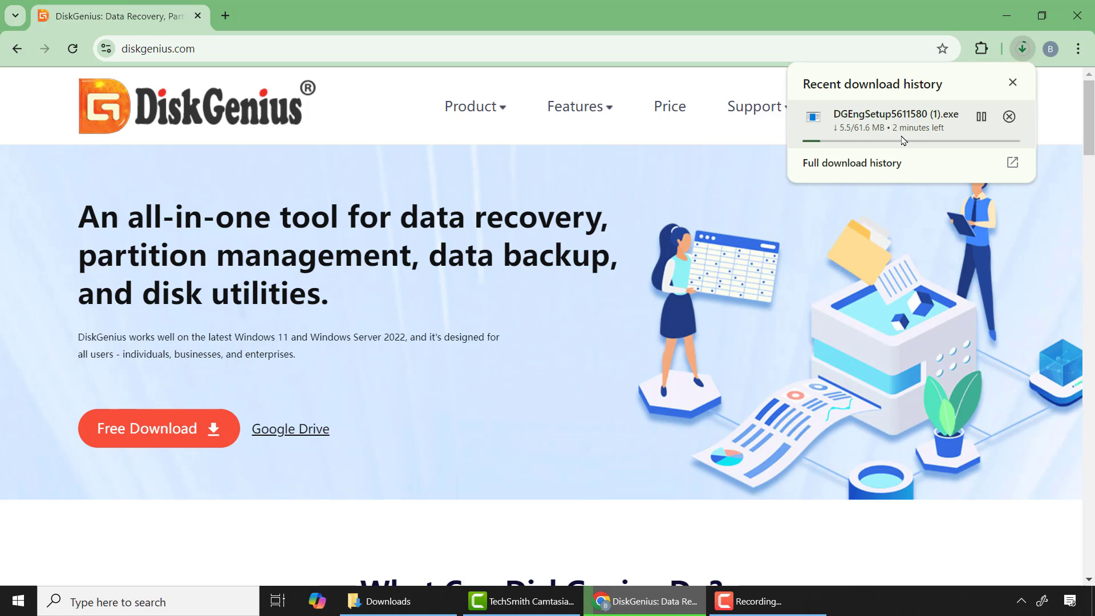
pyautogui.click(1007, 15)
# Step: Install DiskGenius V5.6.1 from DGEngSetup5611580.exe with default settings and launch it
pyautogui.click(398, 602)
pyautogui.doubleClick(270, 270)
pyautogui.click(478, 415)
pyautogui.click(565, 337)
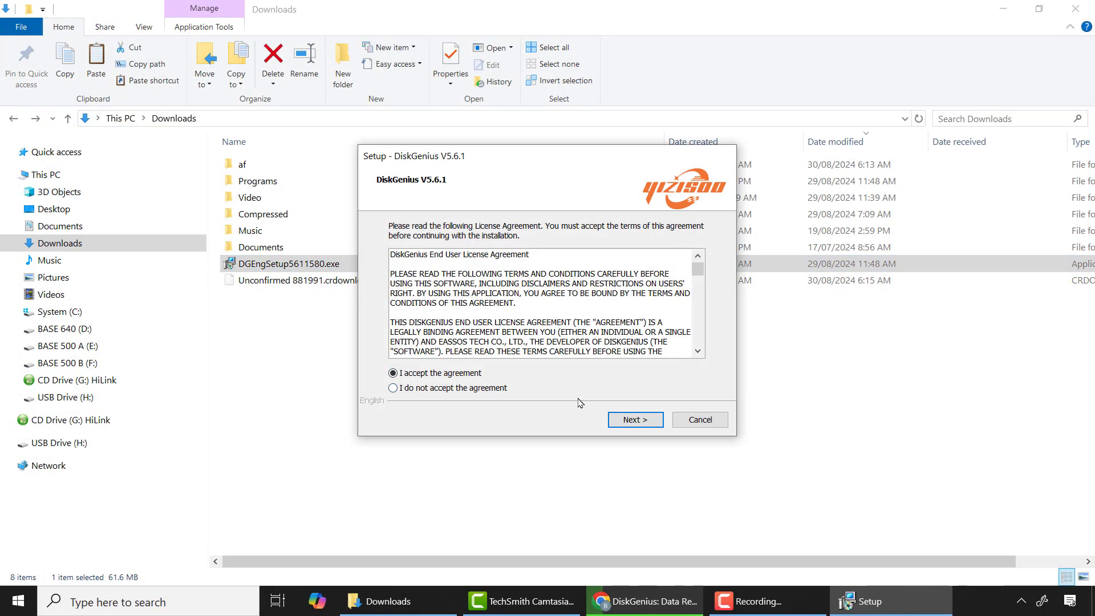
pyautogui.click(628, 419)
pyautogui.click(629, 423)
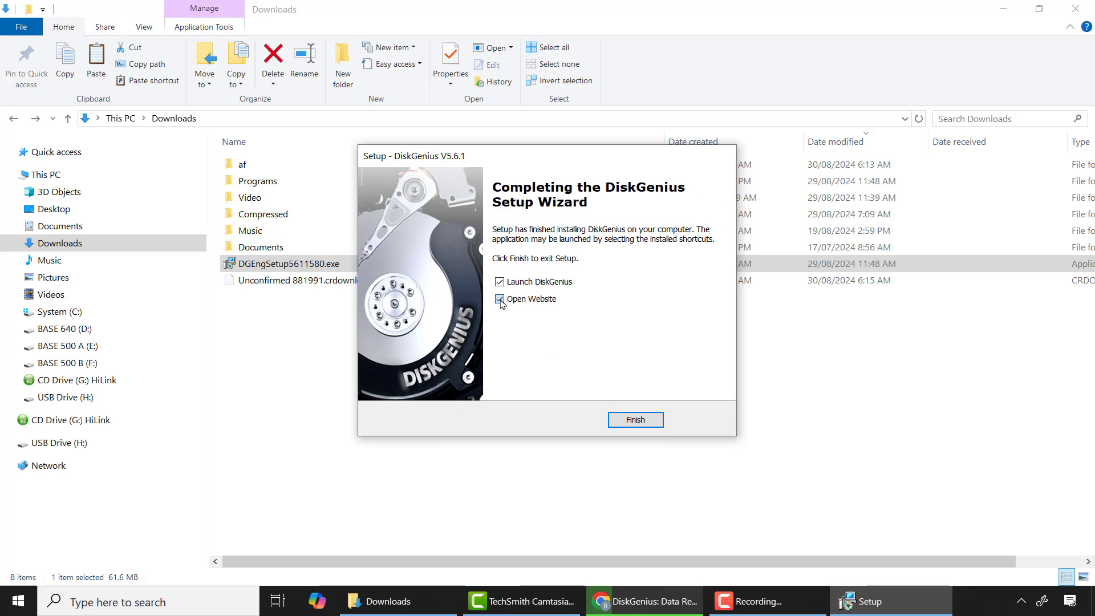
pyautogui.click(636, 419)
# Step: In DiskGenius, select Removable Disk(H:) and bring up its partition actions
pyautogui.press('super+d')
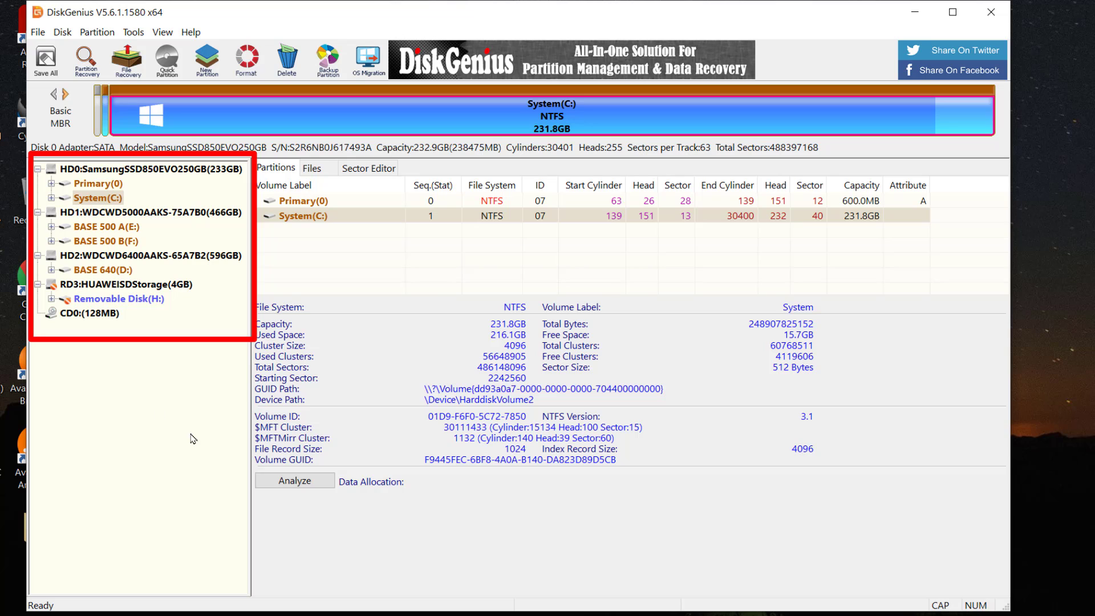
pyautogui.click(117, 299)
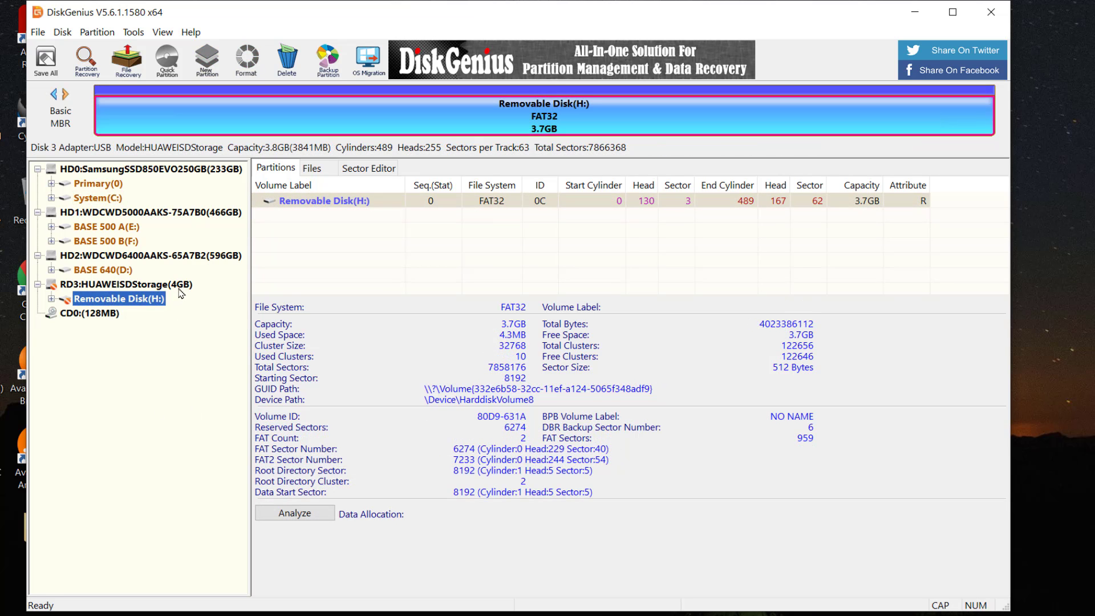
pyautogui.rightClick(138, 302)
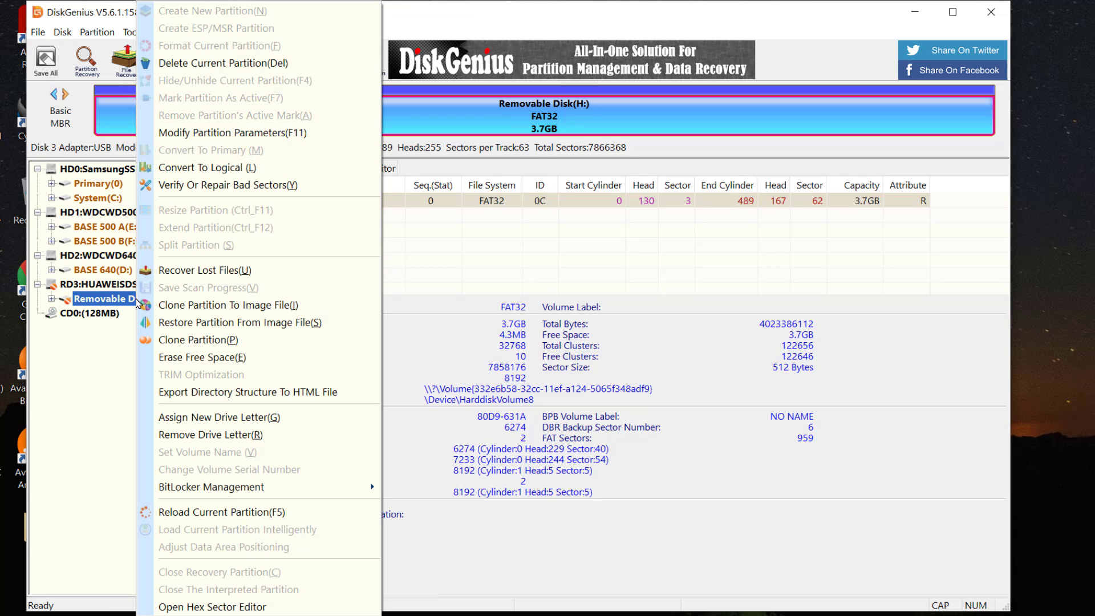
# Step: Run Verify Or Repair Bad Sectors on the 4GB HUAWEI card, confirm zero bad sectors, and close the window
pyautogui.click(222, 186)
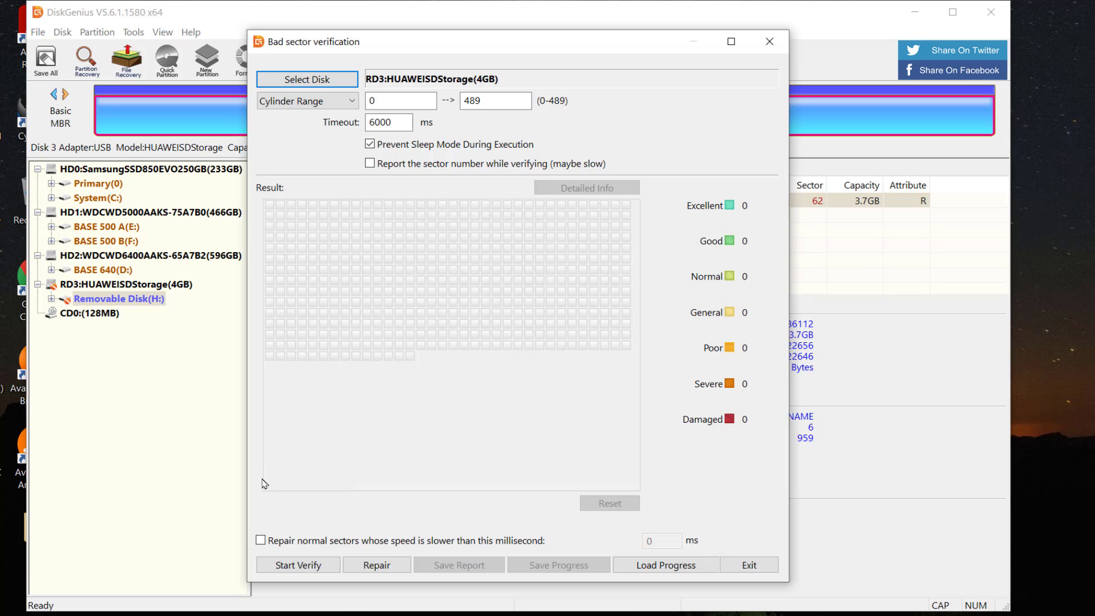
pyautogui.click(296, 565)
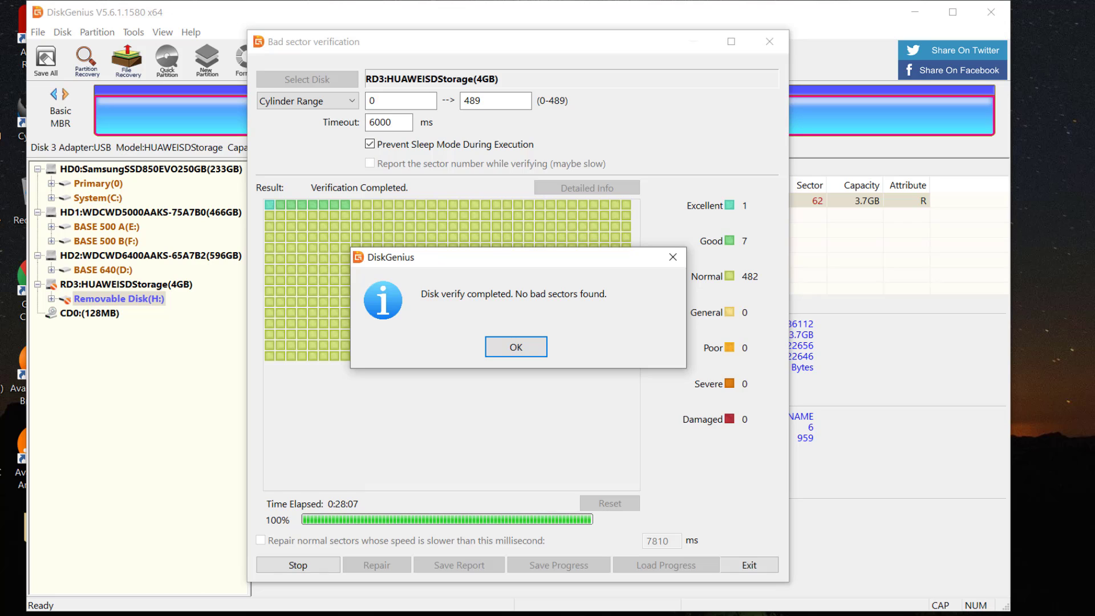
pyautogui.click(516, 348)
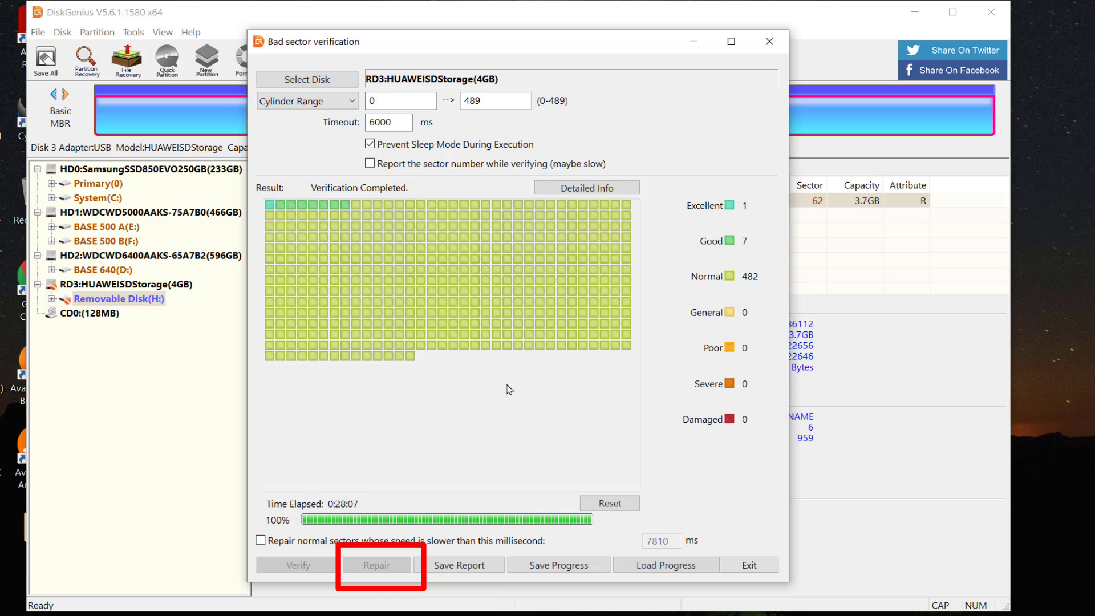
pyautogui.click(768, 45)
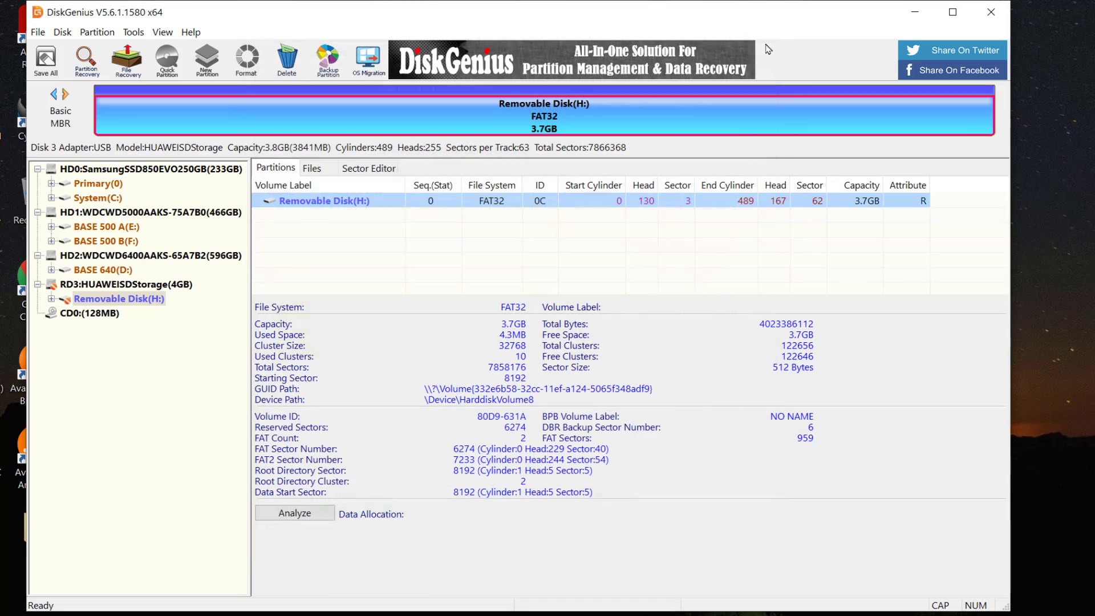
# Step: Close the DiskGenius main window, returning to This PC
pyautogui.click(1001, 13)
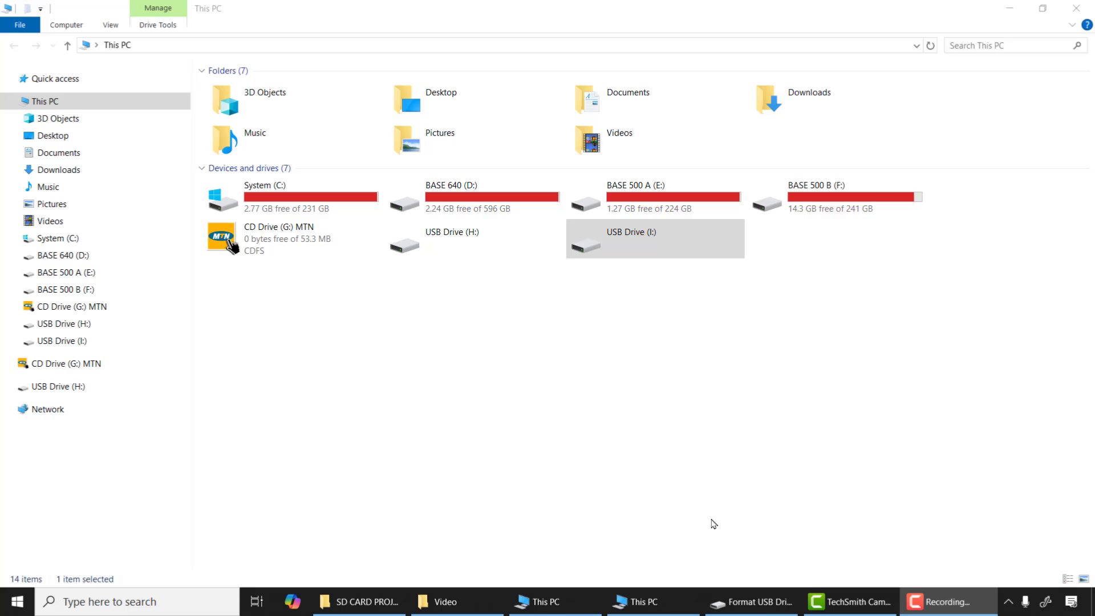
# Step: Quick-format the 31.9 GB USB Drive (I:) as FAT32, accepting the data-erase warning
pyautogui.click(605, 242)
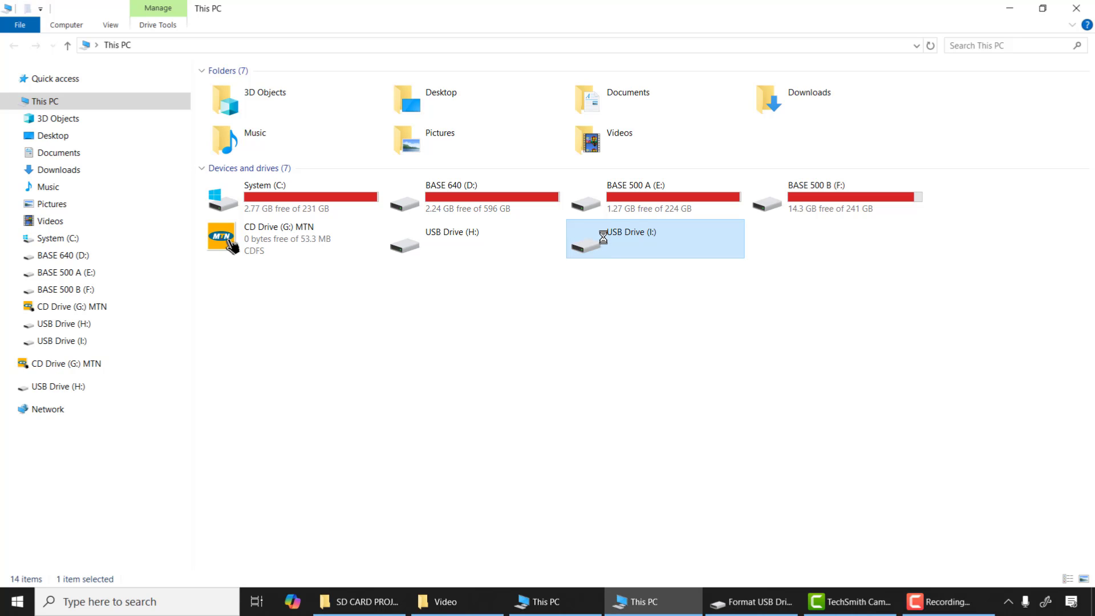
pyautogui.rightClick(603, 237)
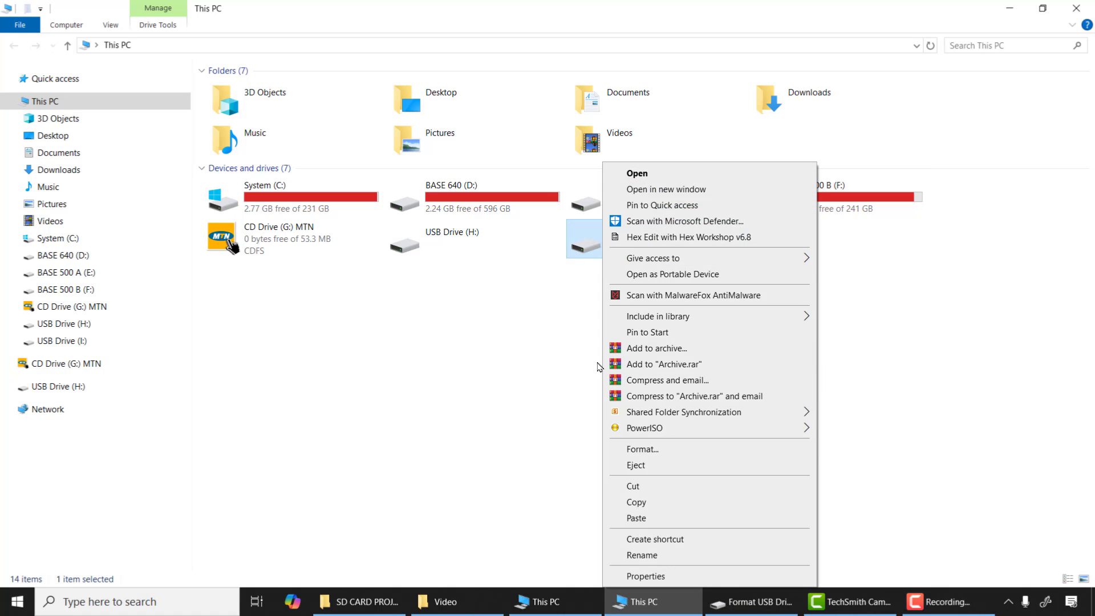
pyautogui.click(641, 451)
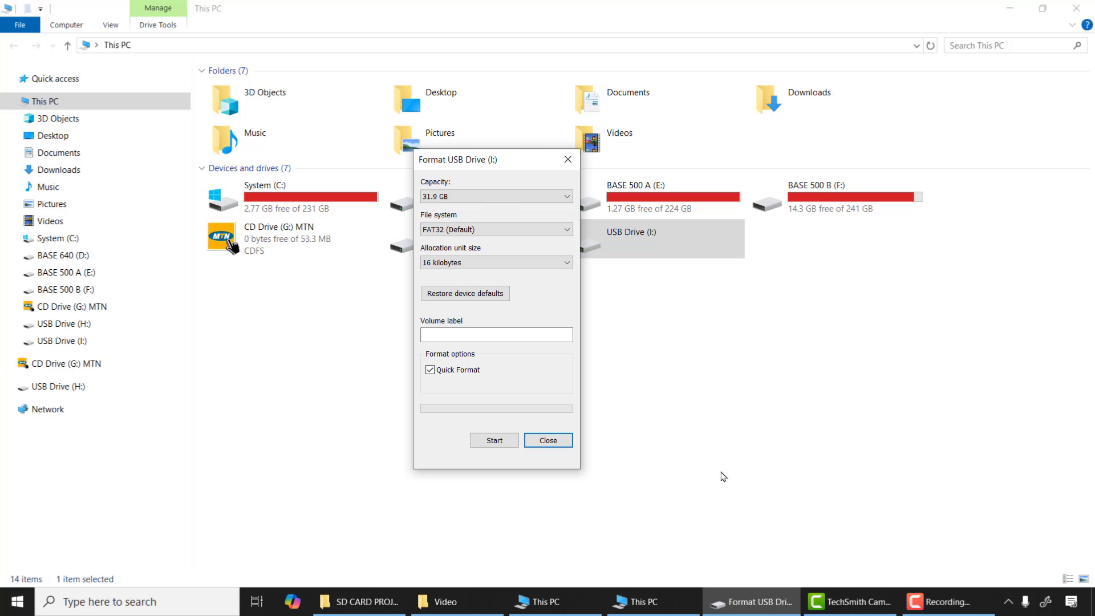
pyautogui.click(502, 442)
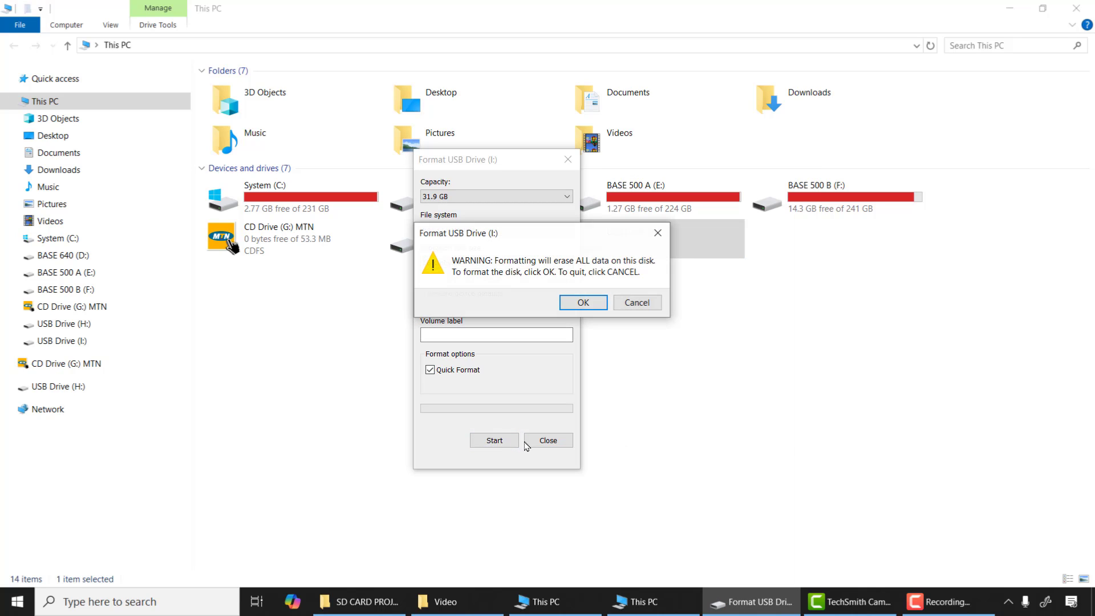
pyautogui.click(584, 304)
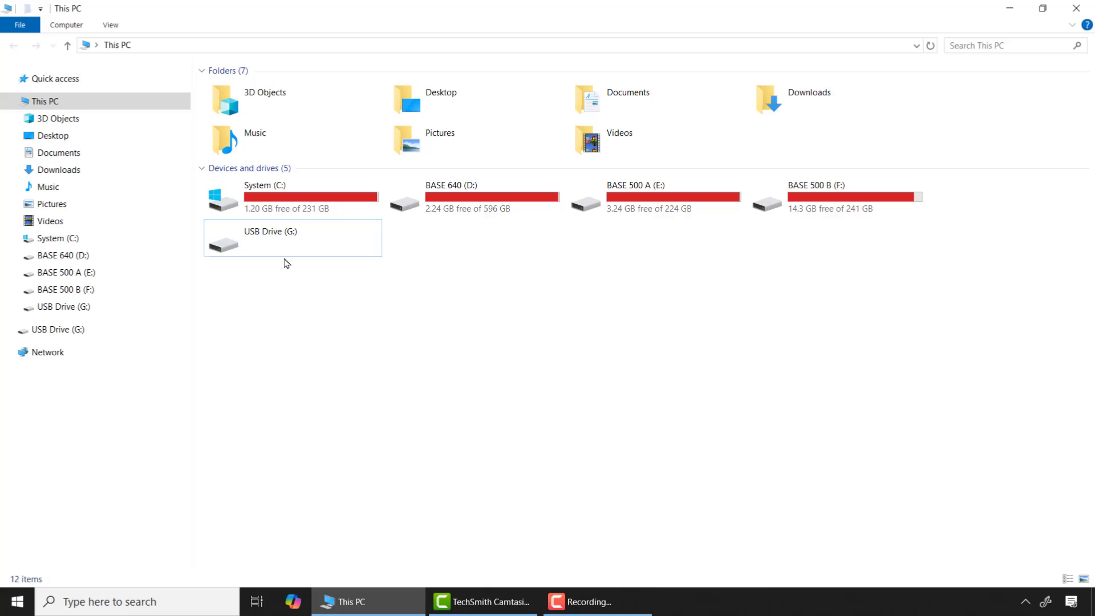
# Step: Format USB Drive (G:) as FAT32 and close the Format window once complete
pyautogui.click(283, 245)
pyautogui.rightClick(284, 246)
pyautogui.click(323, 466)
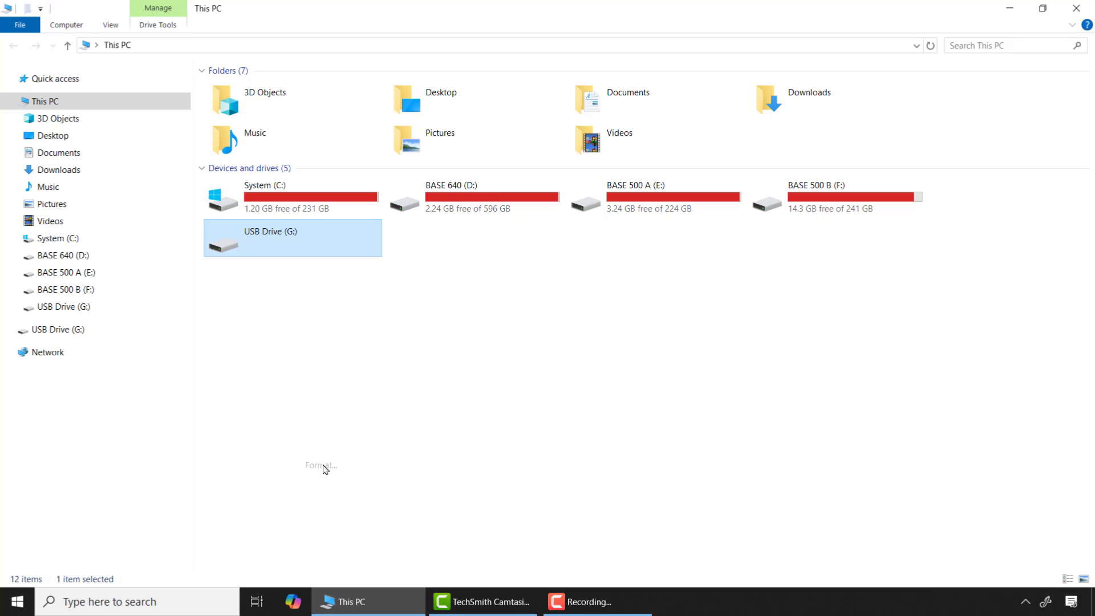
pyautogui.moveTo(159, 152); pyautogui.dragTo(603, 178)
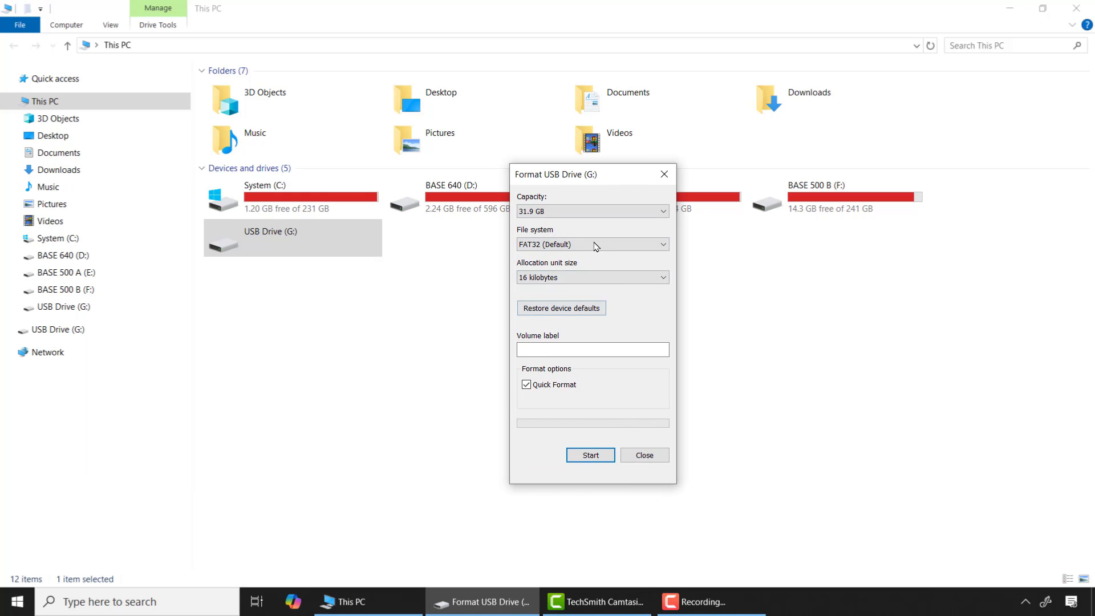
pyautogui.click(591, 454)
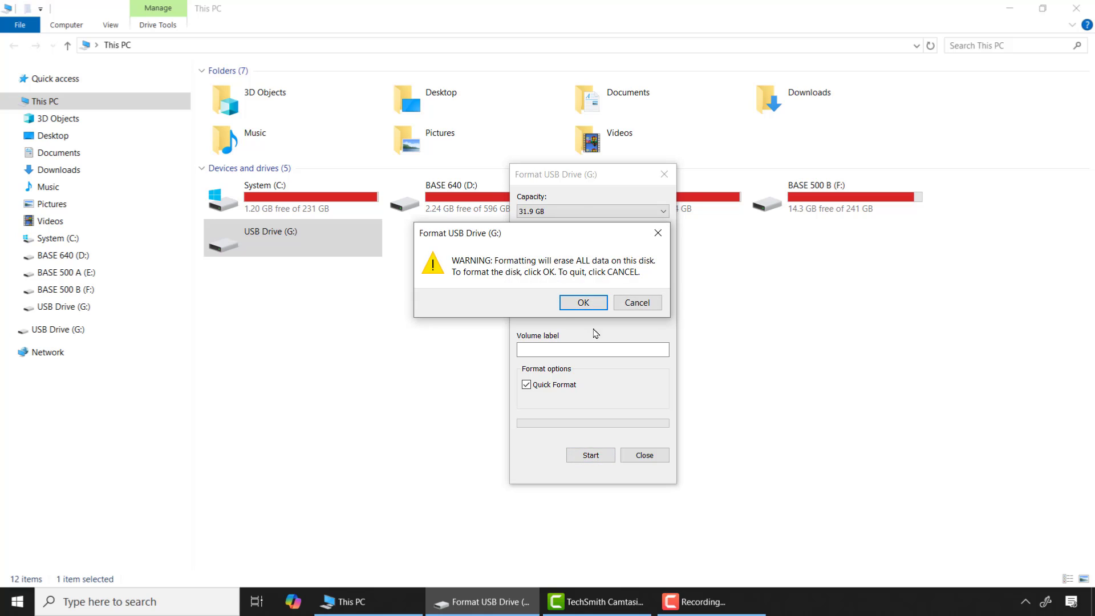
pyautogui.click(583, 303)
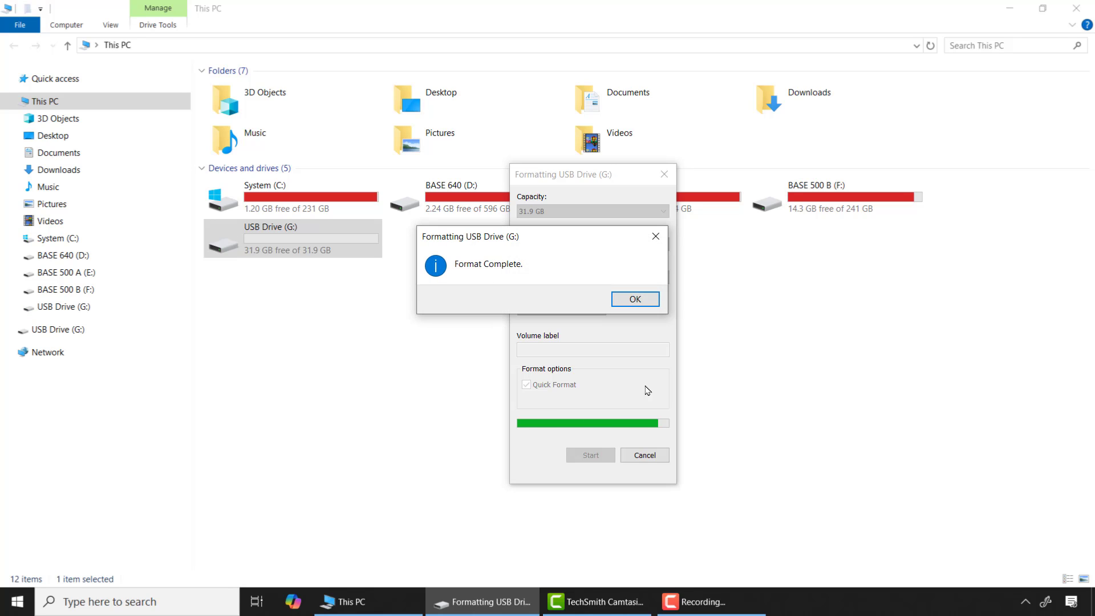
pyautogui.click(636, 298)
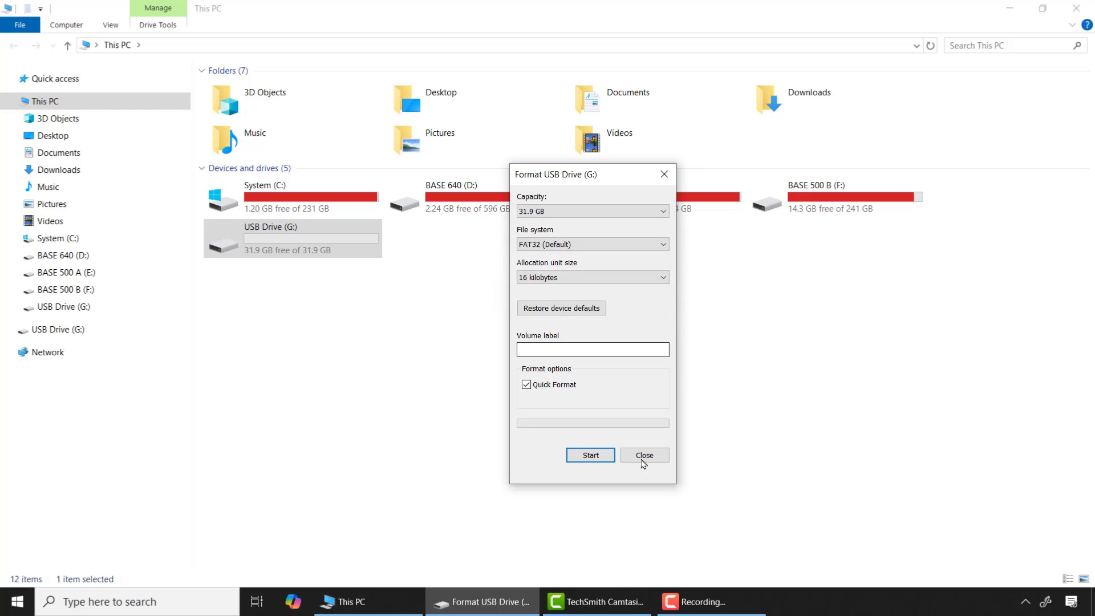
pyautogui.click(641, 455)
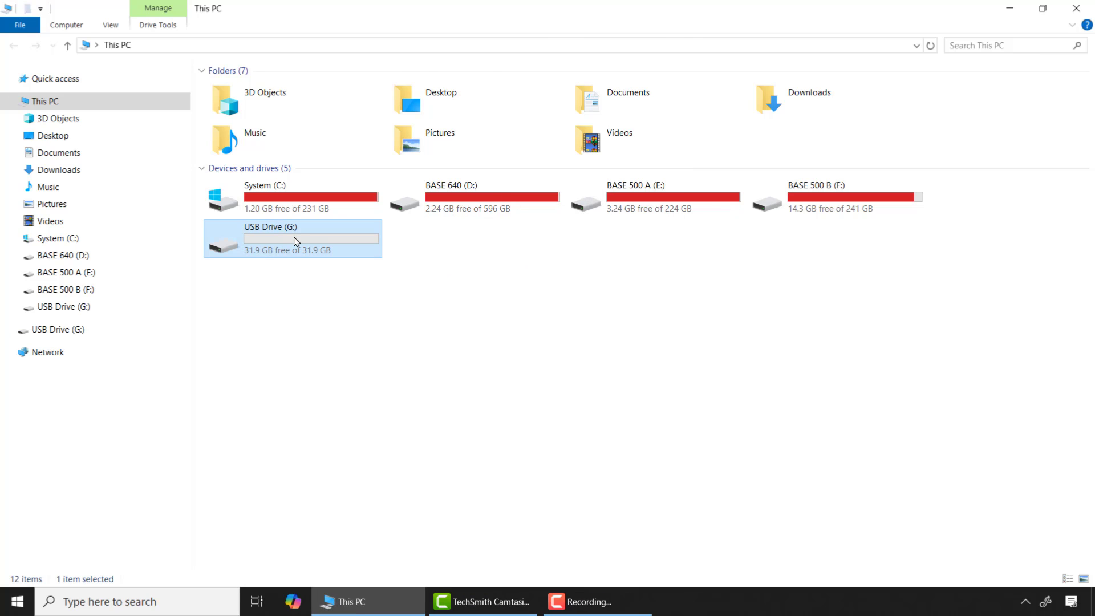
# Step: Open the empty USB Drive (G:) and view its Properties showing FAT32 with 31.9 GB free
pyautogui.doubleClick(296, 242)
pyautogui.rightClick(547, 254)
pyautogui.click(591, 466)
pyautogui.moveTo(73, 77); pyautogui.dragTo(507, 124)
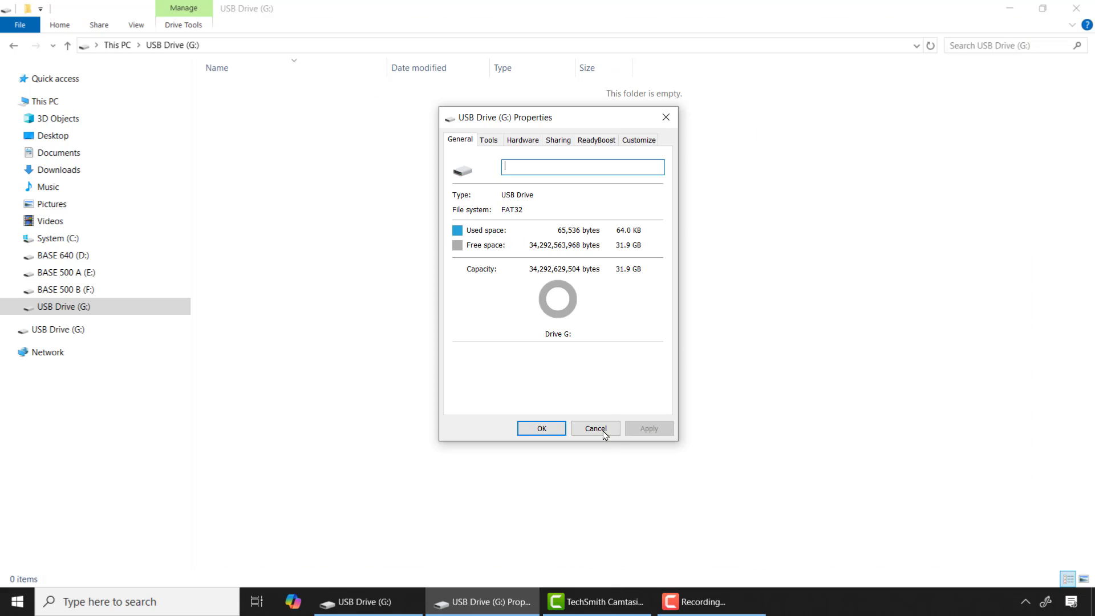
# Step: Cancel the USB Drive (G:) Properties dialog without changes
pyautogui.click(596, 429)
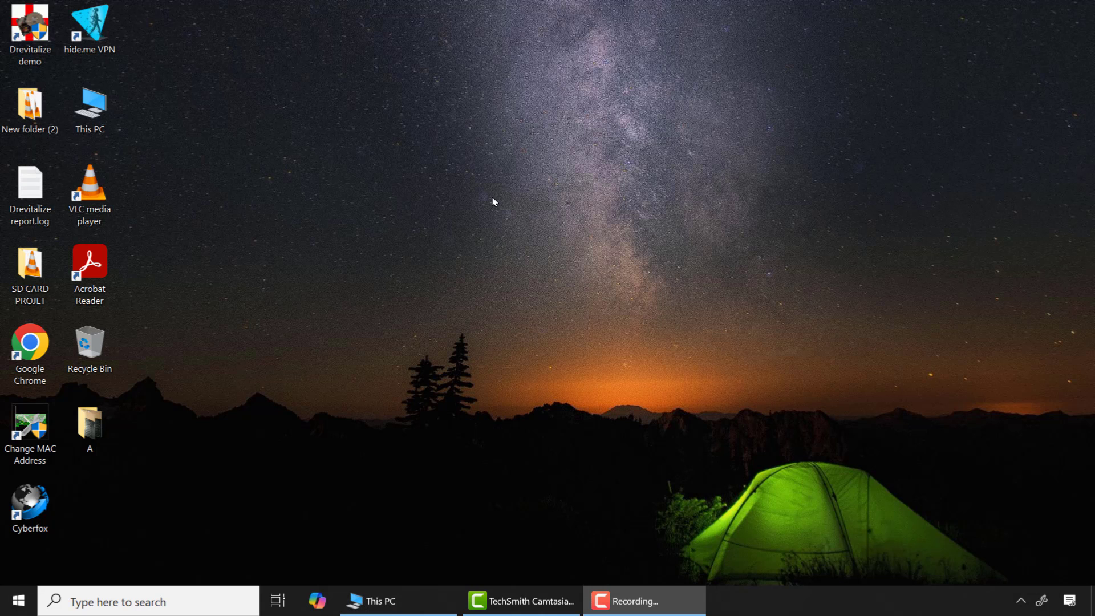
# Step: Open Saforo.jpg on USB Drive (G:), see it reported corrupted, and return to This PC
pyautogui.click(398, 599)
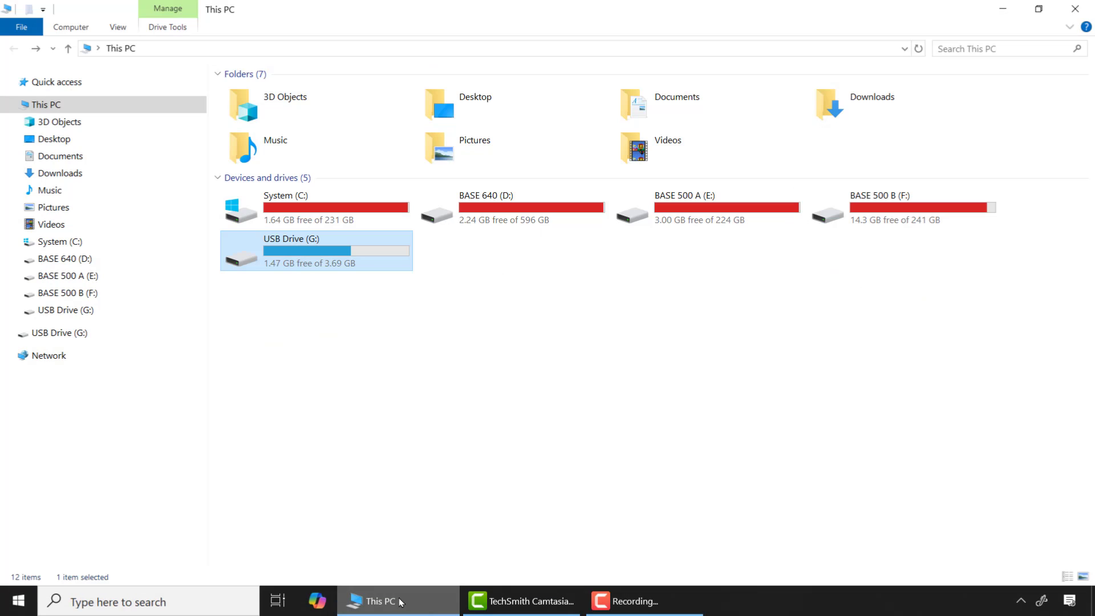
pyautogui.doubleClick(317, 244)
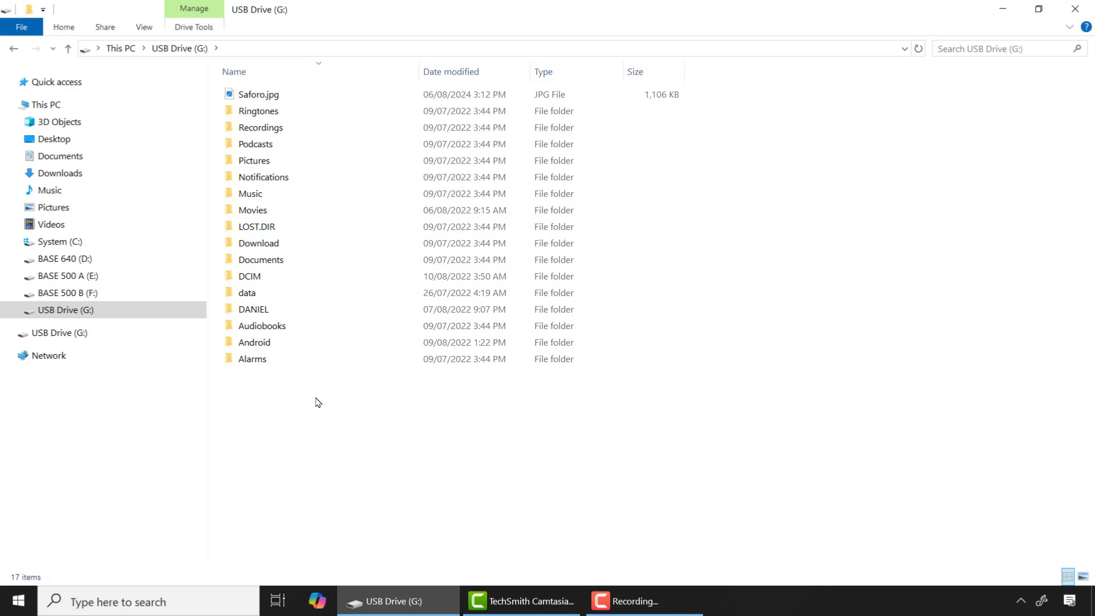
pyautogui.click(272, 98)
pyautogui.doubleClick(272, 98)
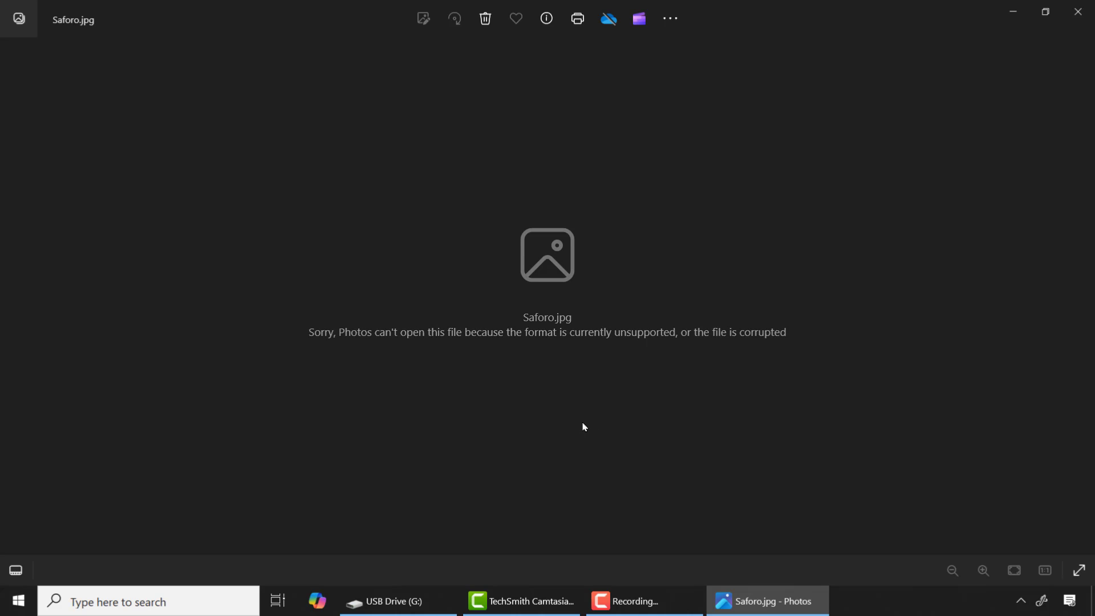
pyautogui.click(1078, 11)
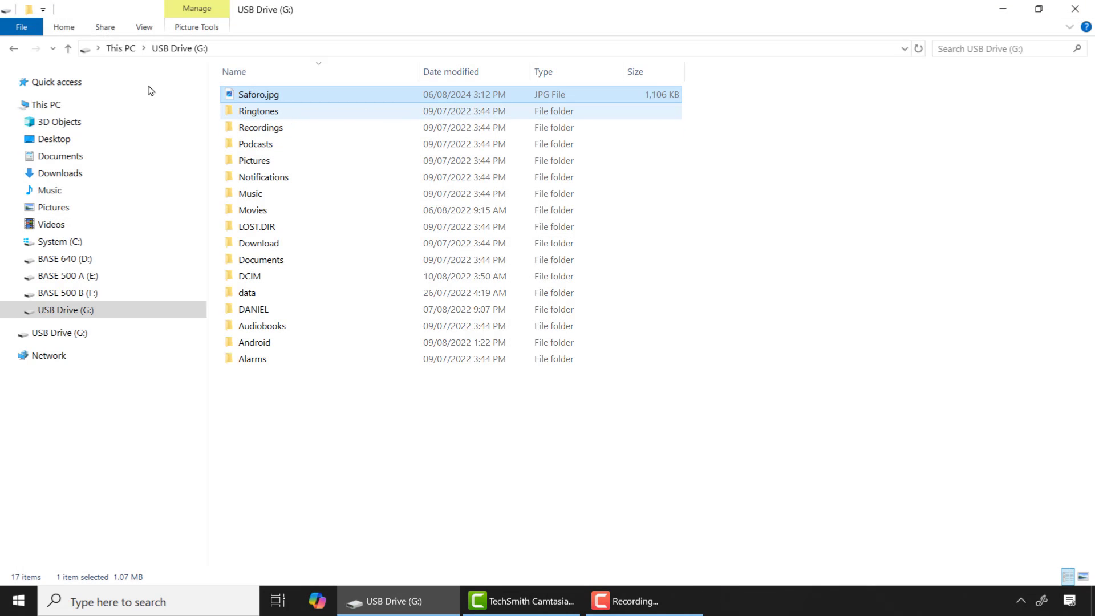
pyautogui.click(13, 50)
pyautogui.click(399, 412)
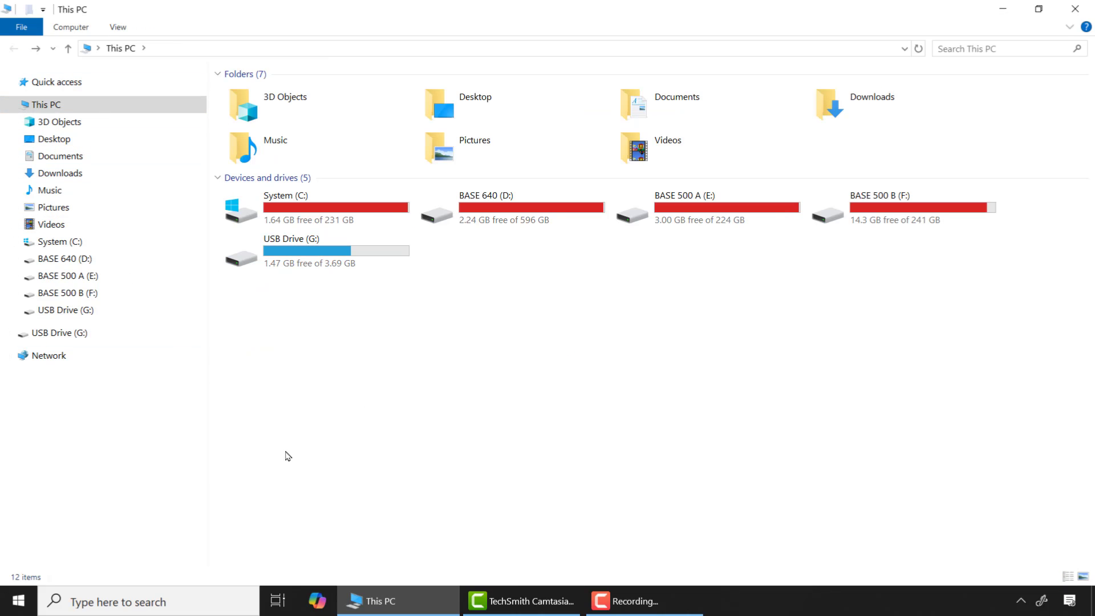
# Step: Launch Command Prompt as administrator from a Windows search for cmd
pyautogui.click(154, 597)
pyautogui.write('cmd')
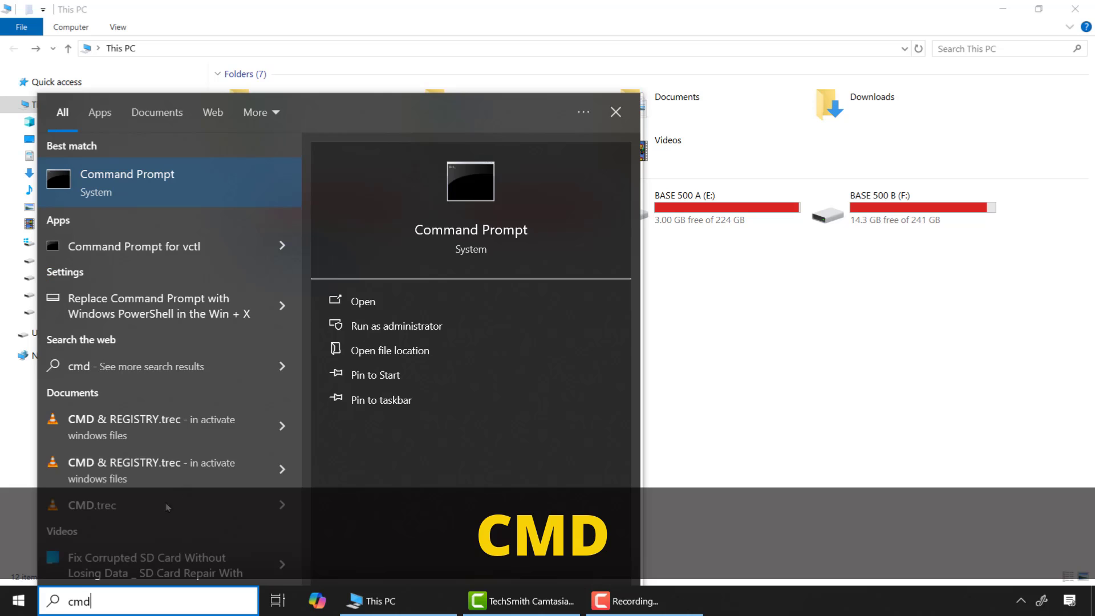
pyautogui.rightClick(166, 190)
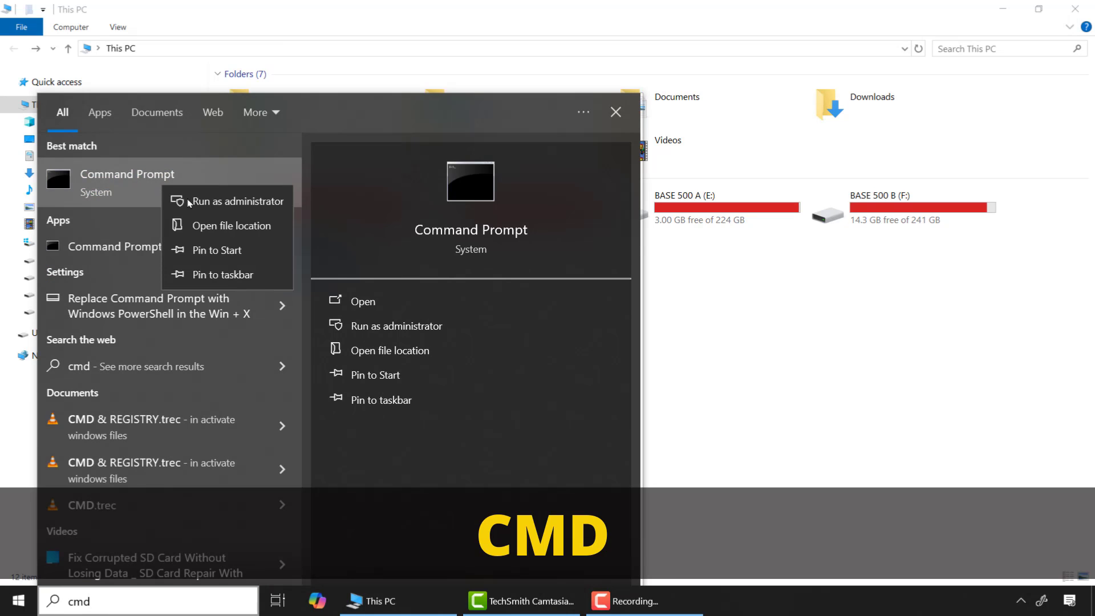
pyautogui.click(228, 202)
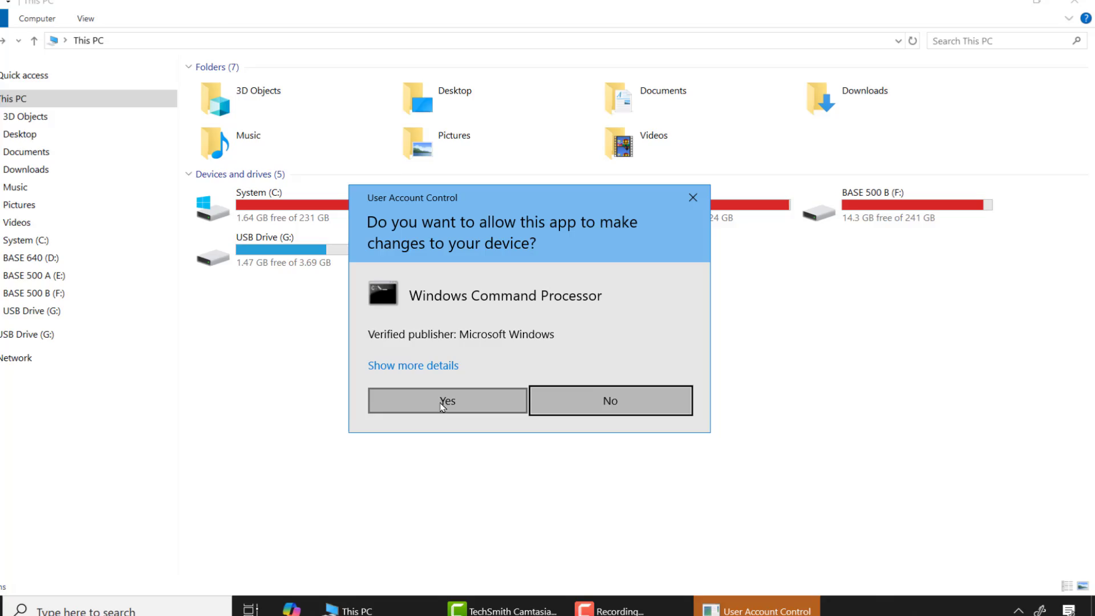
pyautogui.click(442, 406)
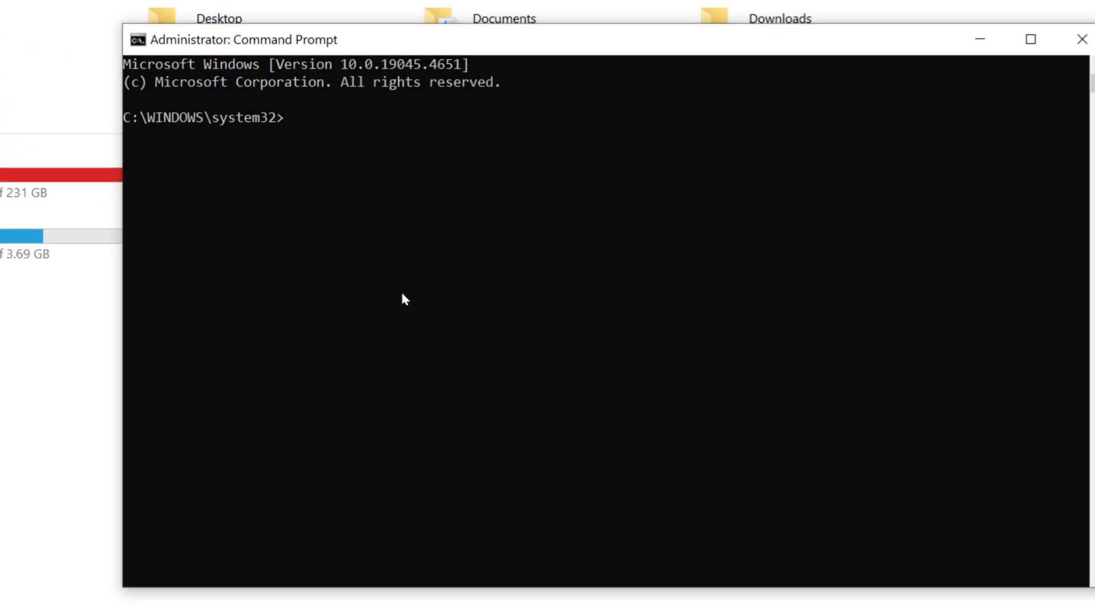
# Step: Run chkdsk /f g: to check and fix the FAT32 file system on drive G:
pyautogui.write('ch')
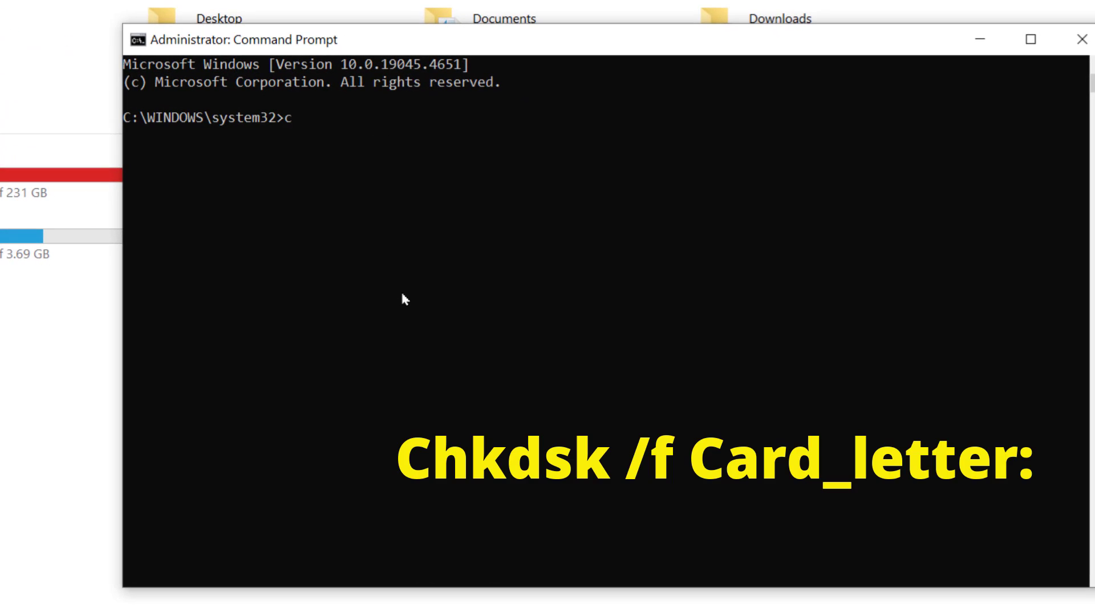
pyautogui.write('kdsk /f g:')
pyautogui.press('Return')
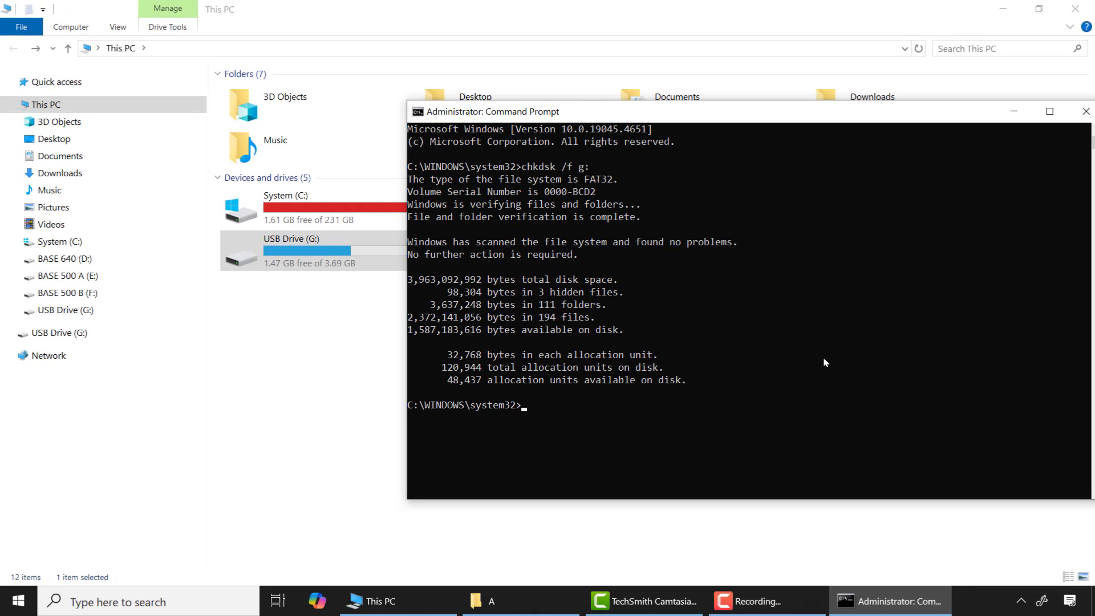
# Step: Open Saforo.jpg from USB Drive (G:) in Photos to verify the photo displays
pyautogui.click(1014, 112)
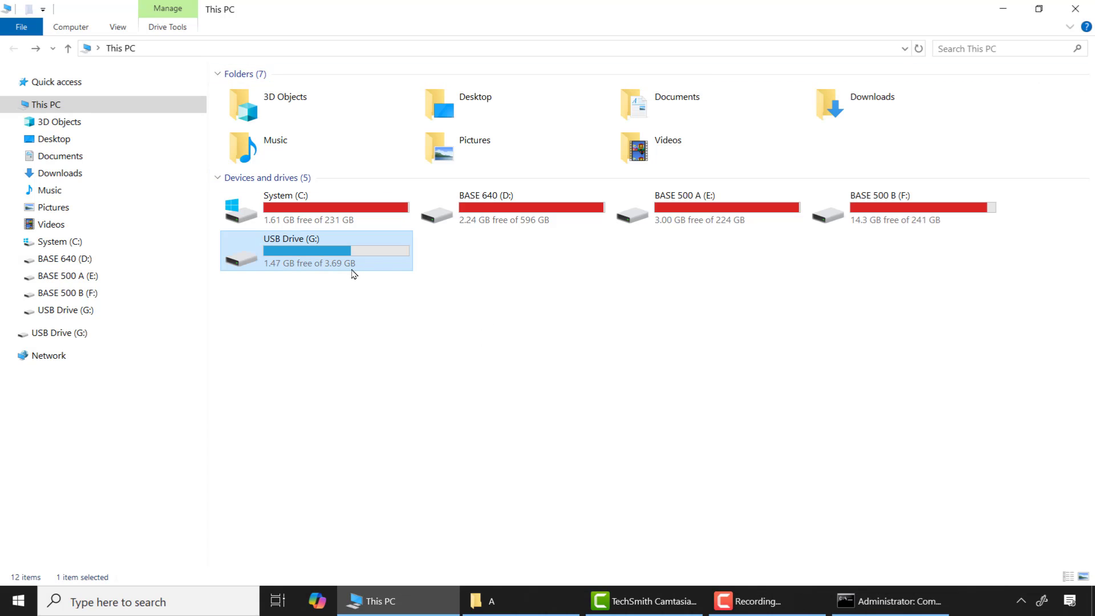
pyautogui.doubleClick(327, 257)
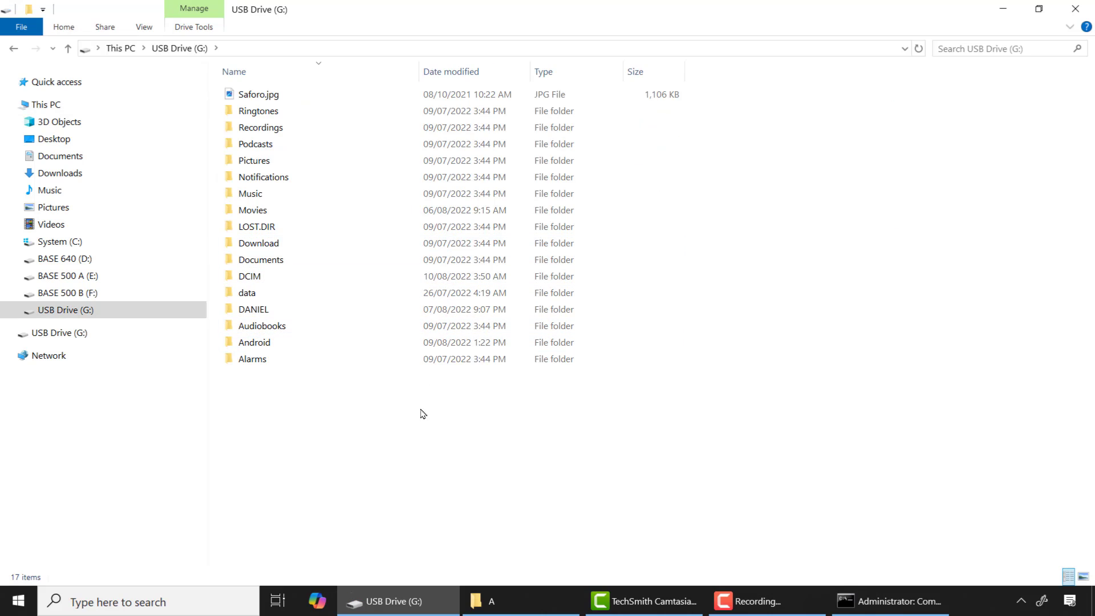
pyautogui.doubleClick(264, 95)
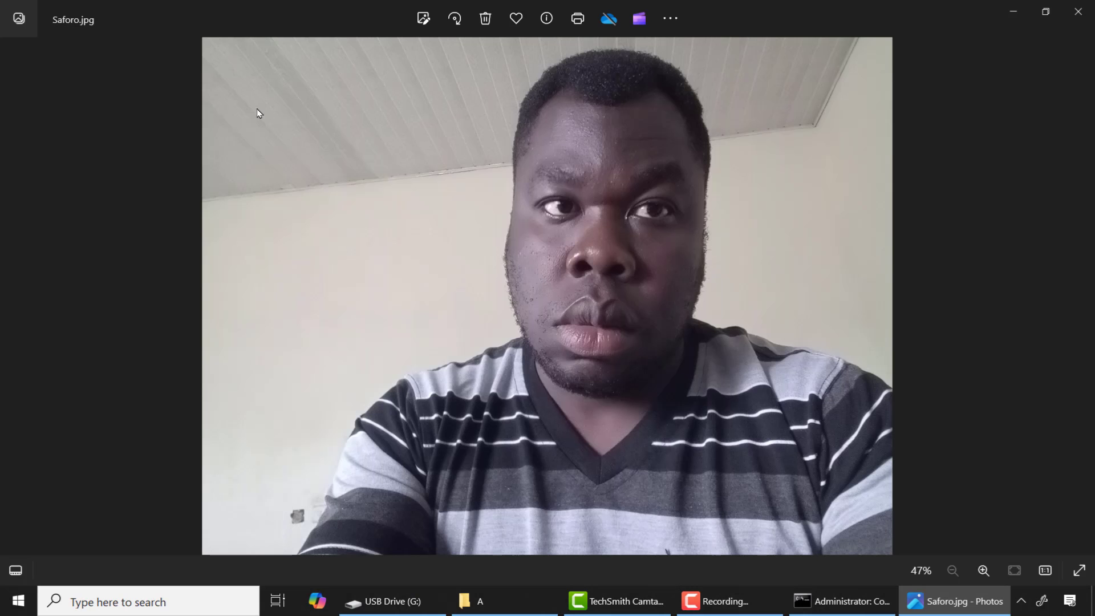